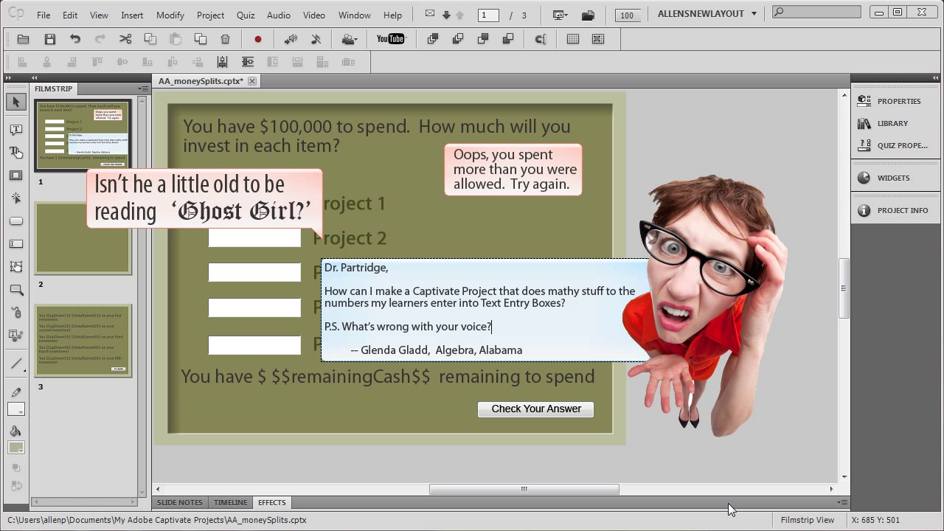
- Preview the entire money-splits project with F4, opening on slide 1 with $100000 remaining
key("F4")
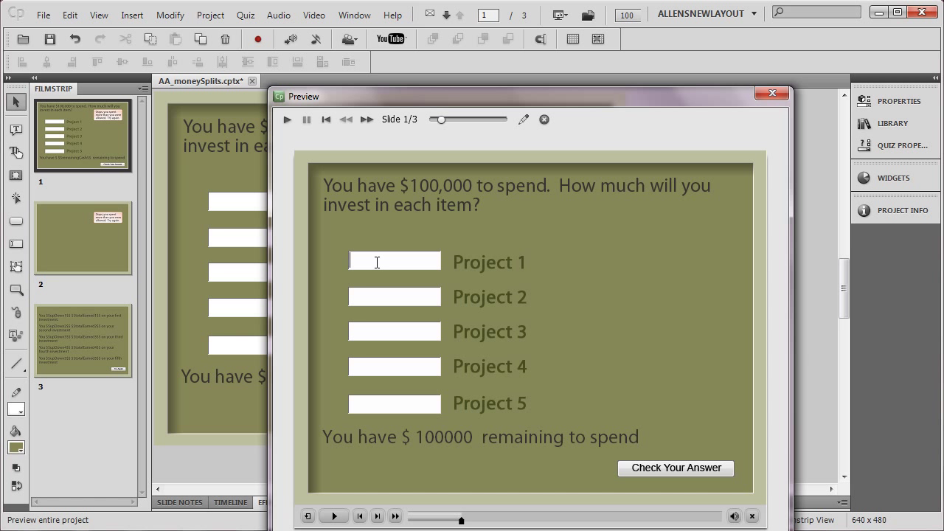
- Enter 20000, 50000, 10000 and 200000 for Projects 1–4 to overspend the budget
type("20000")
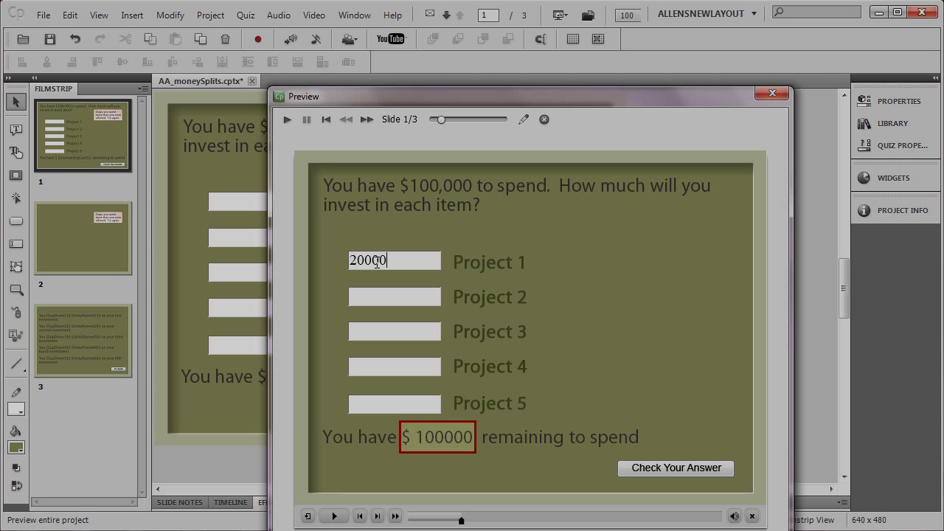
key("Tab")
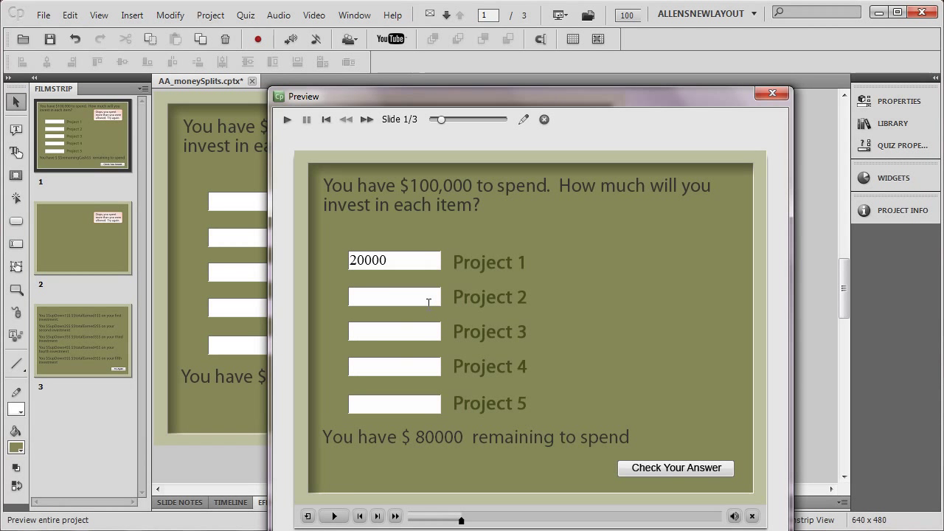
left_click(401, 294)
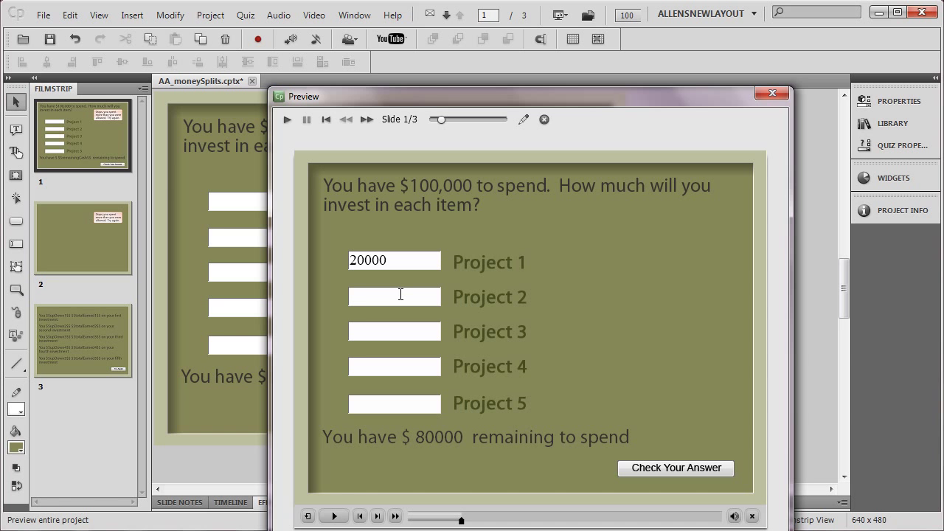
type("50000")
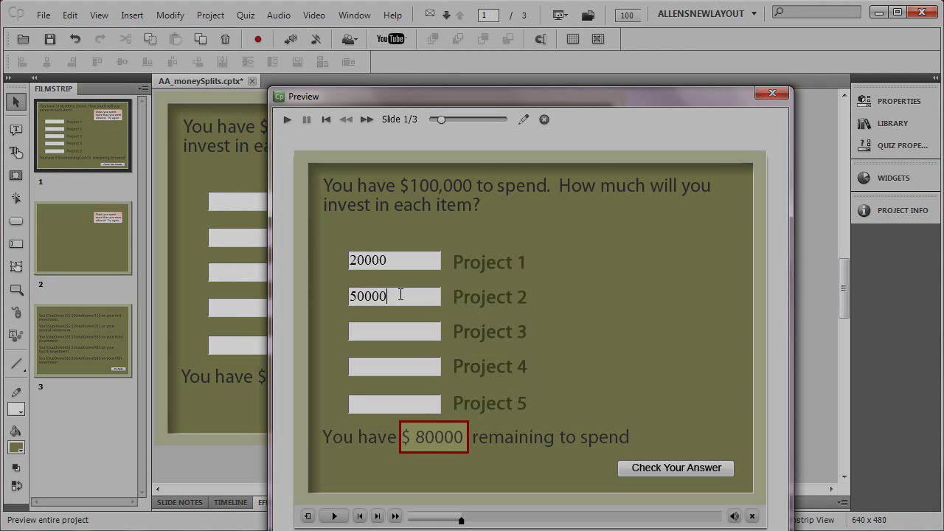
key("Tab")
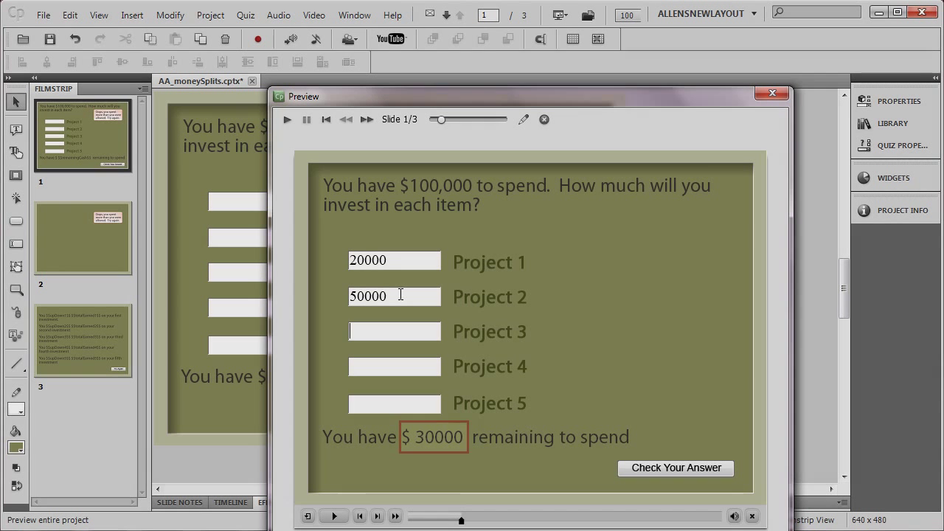
type("10000")
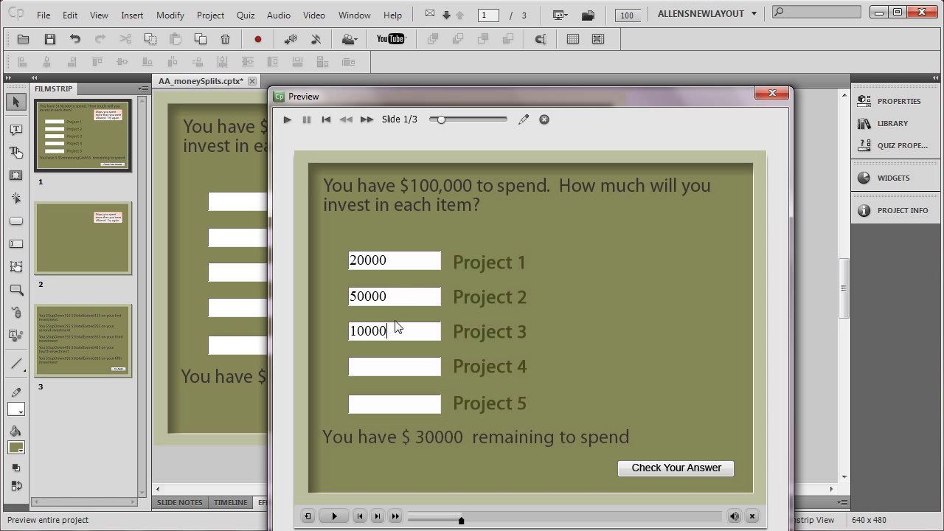
left_click(388, 360)
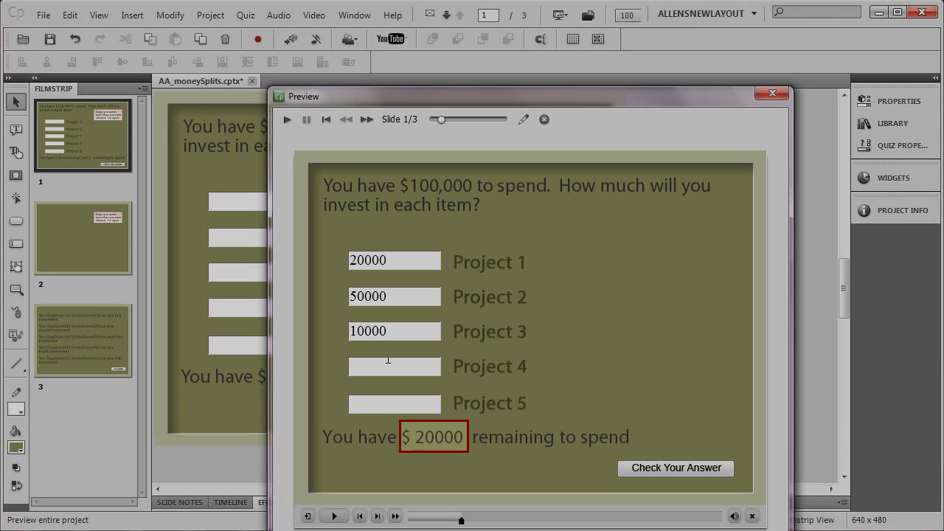
type("200000")
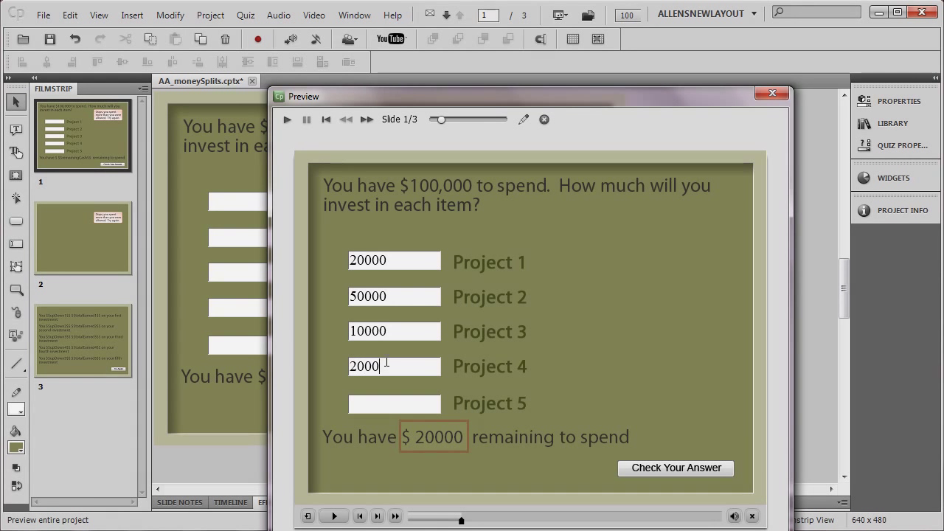
key("Return")
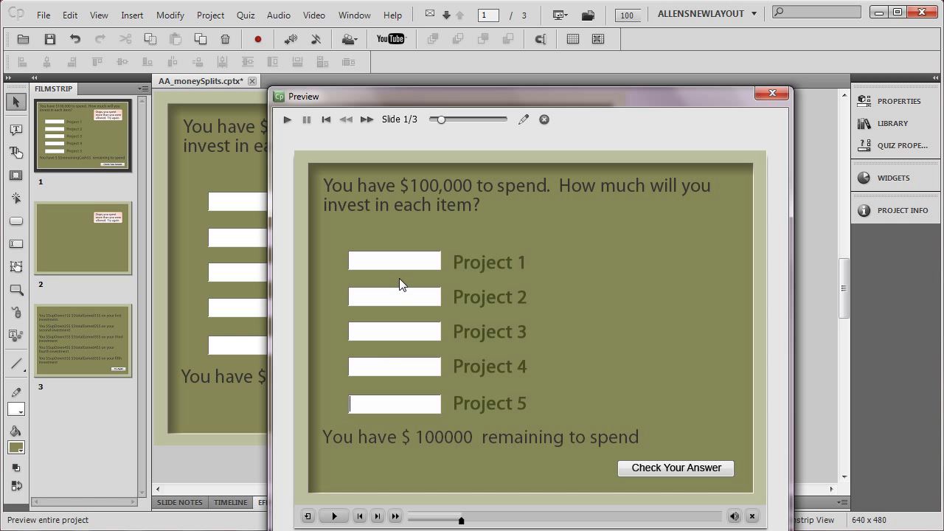
- Enter within-budget amounts: 20000 for Project 1, 10000 for Project 2, 20000 for Project 4
left_click(403, 260)
type("20000")
key("Tab")
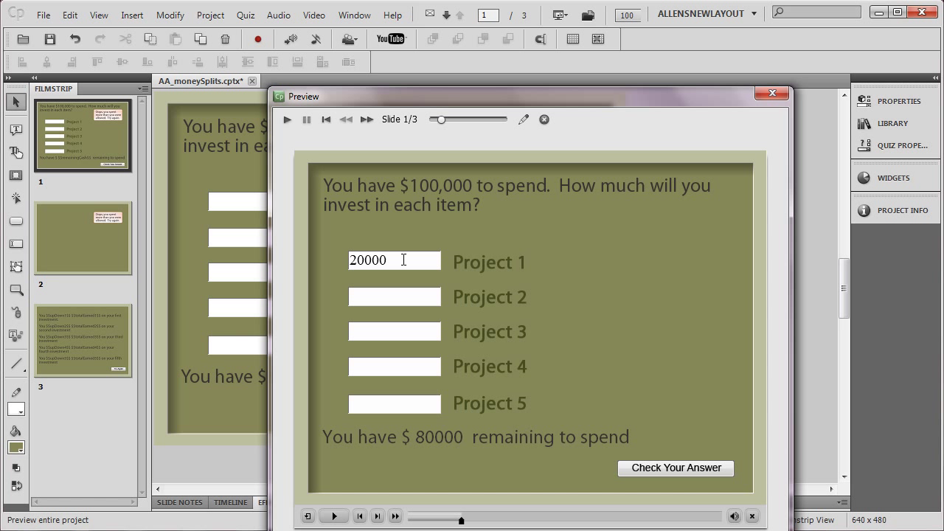
type("10000")
key("Tab")
left_click(385, 372)
type("20000")
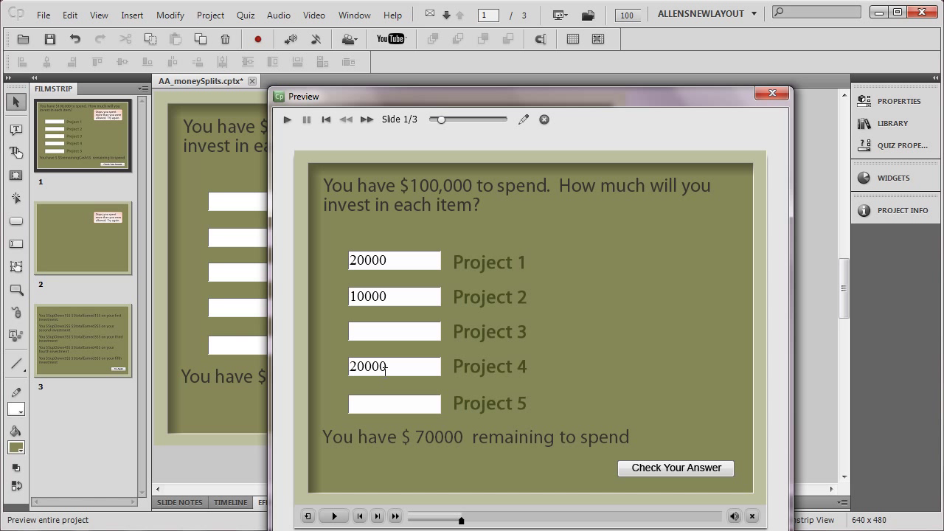
key("Tab")
- Submit the investments with Check Your Answer to reach the results slide
left_click(691, 470)
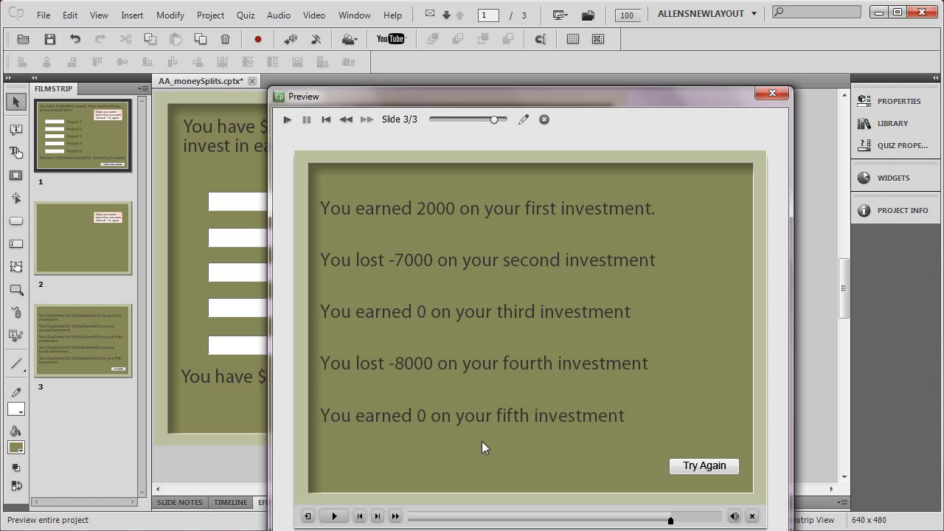
- Close the preview and open the Advanced Actions dialog from the Project menu
key("Escape")
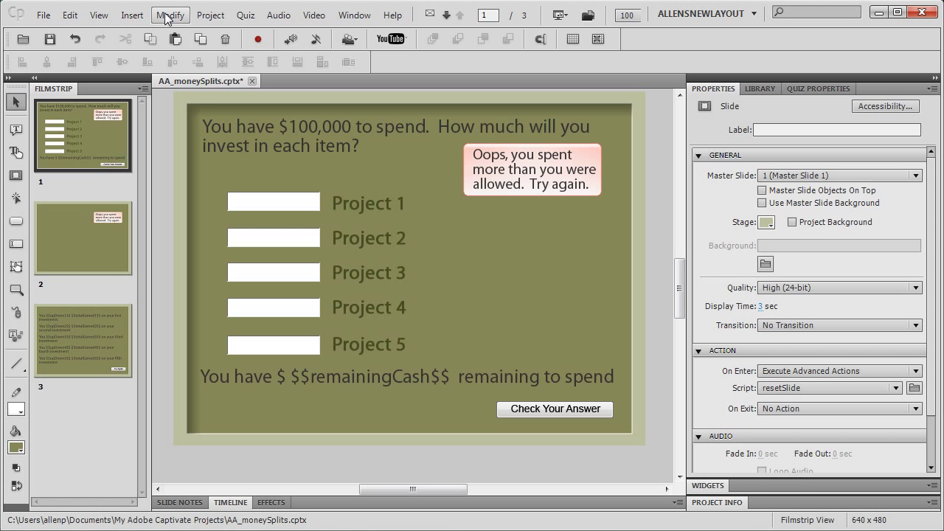
left_click(211, 16)
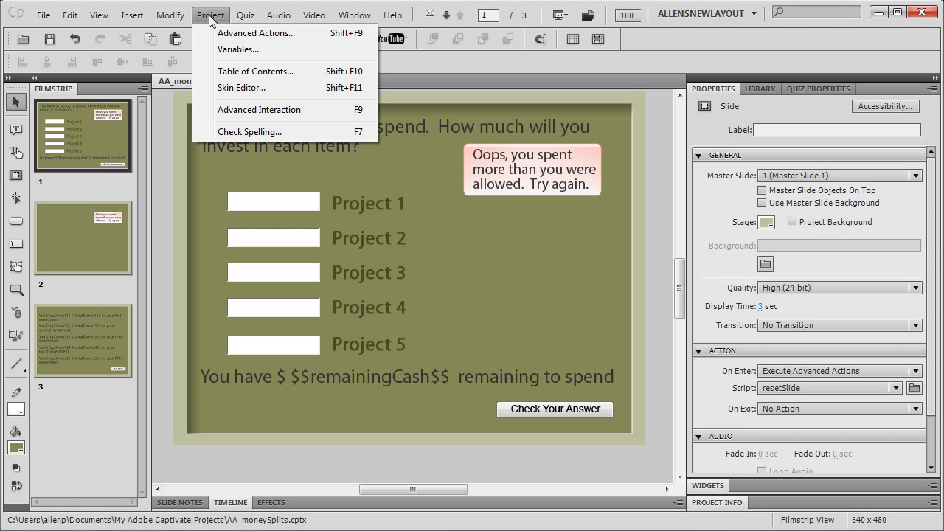
left_click(246, 34)
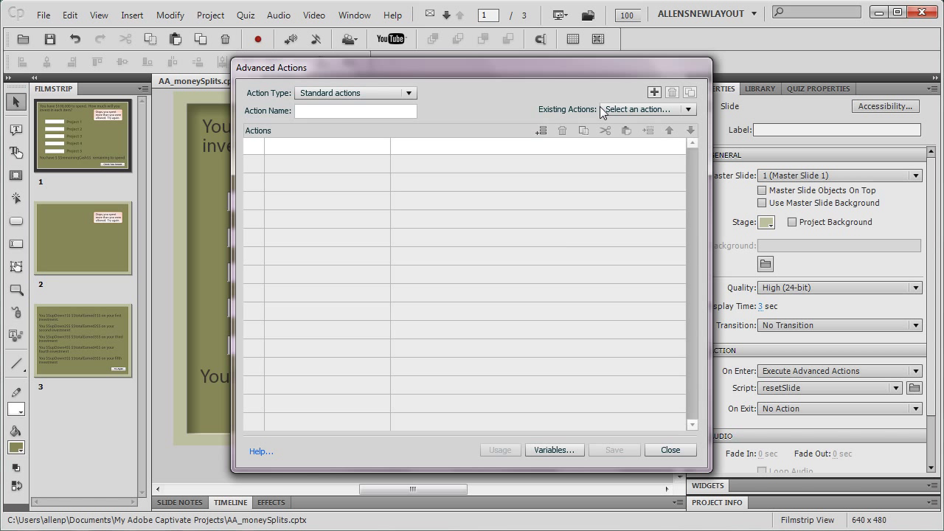
- Browse the resetSlide and checkValidEntries actions, ending on runTheNumbers
left_click(689, 111)
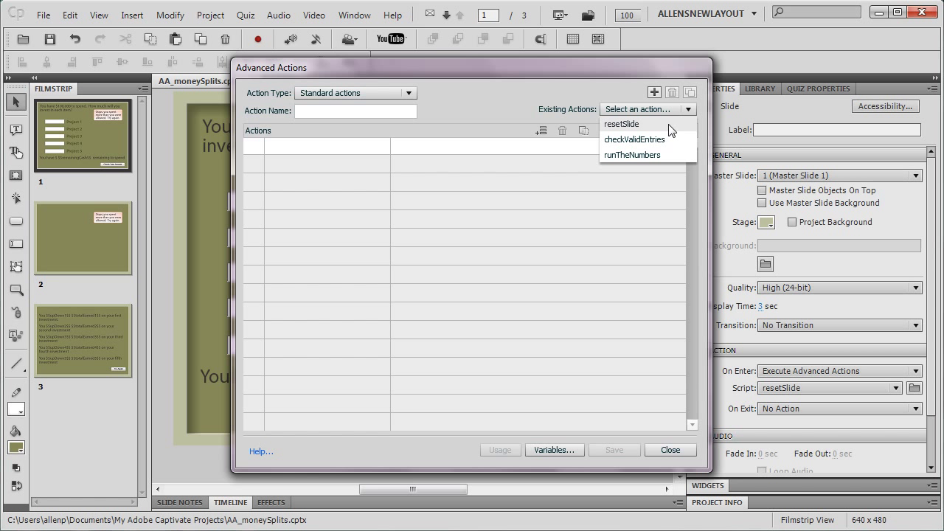
left_click(659, 123)
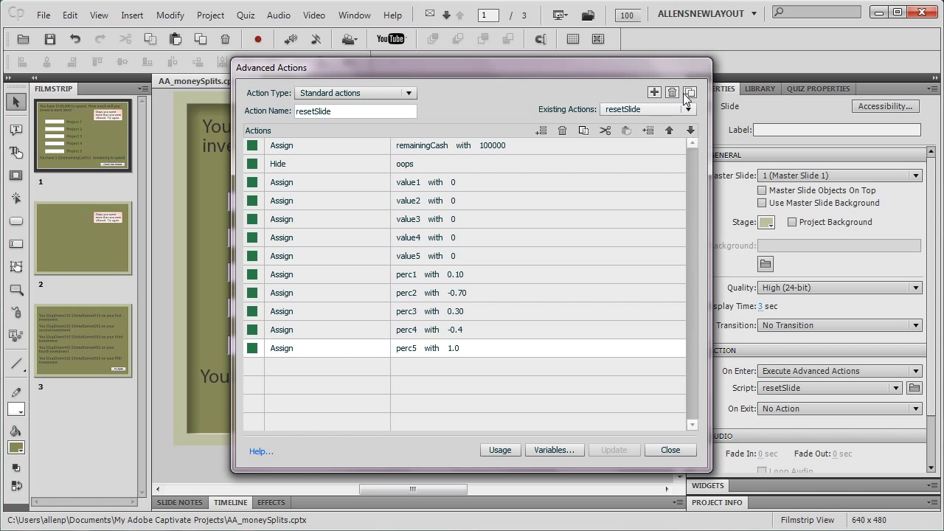
left_click(663, 115)
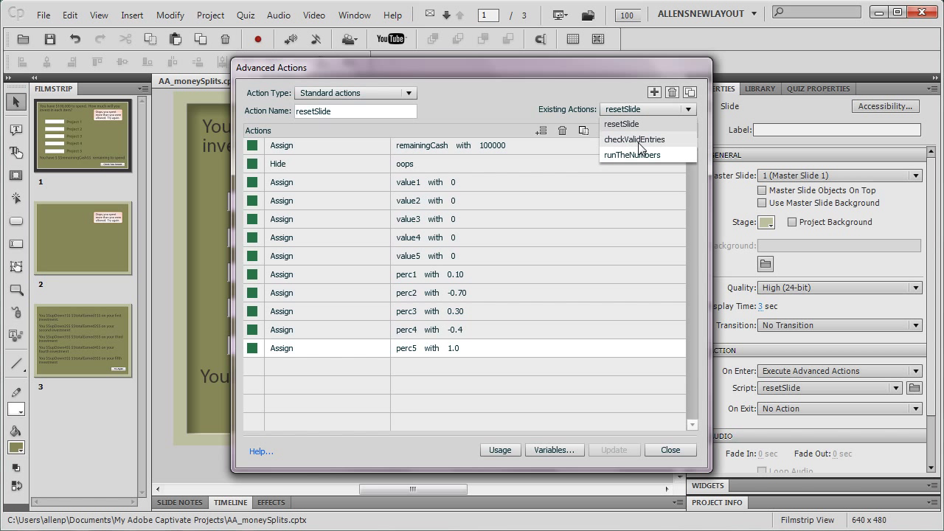
left_click(637, 140)
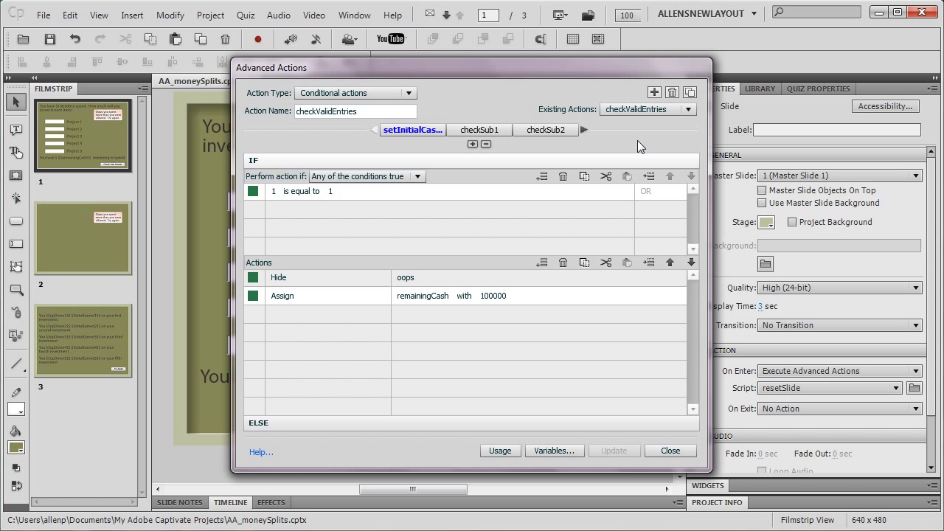
left_click(651, 111)
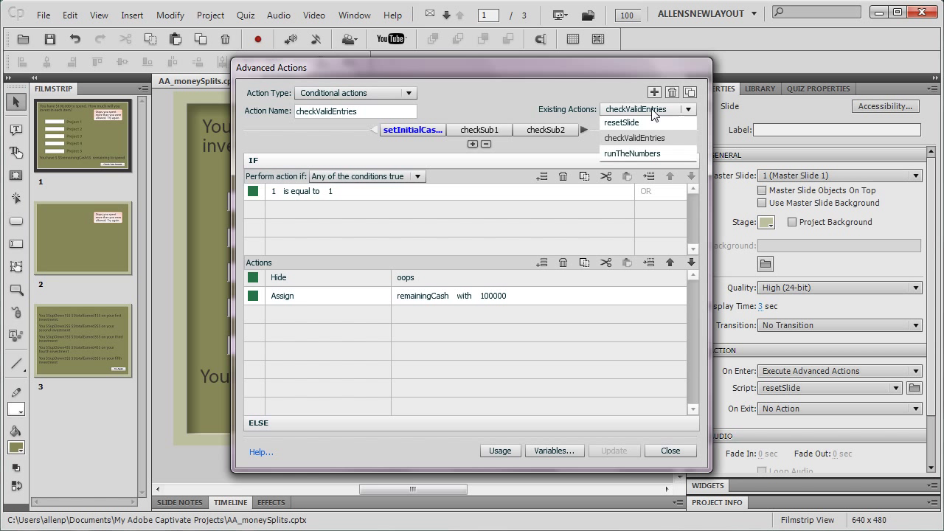
left_click(639, 155)
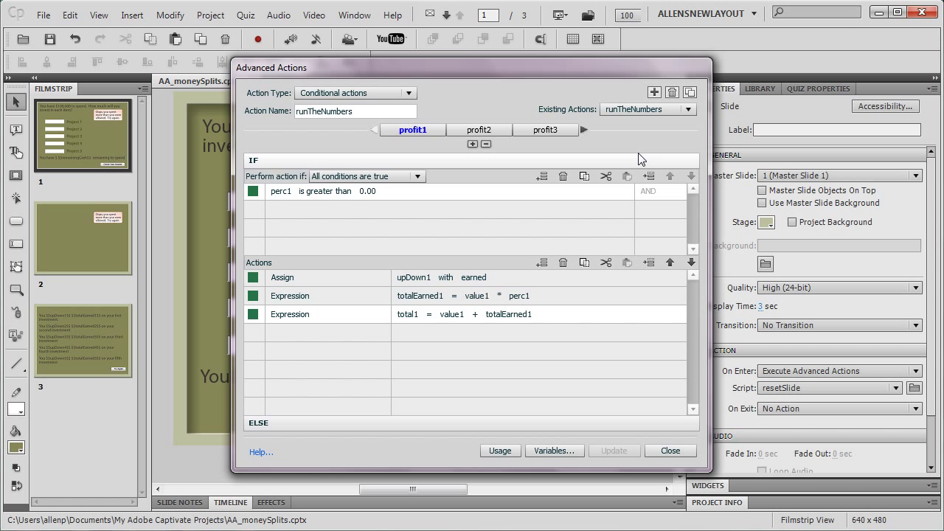
- Open the Variables list and check the Type dropdown, leaving it on User
left_click(568, 452)
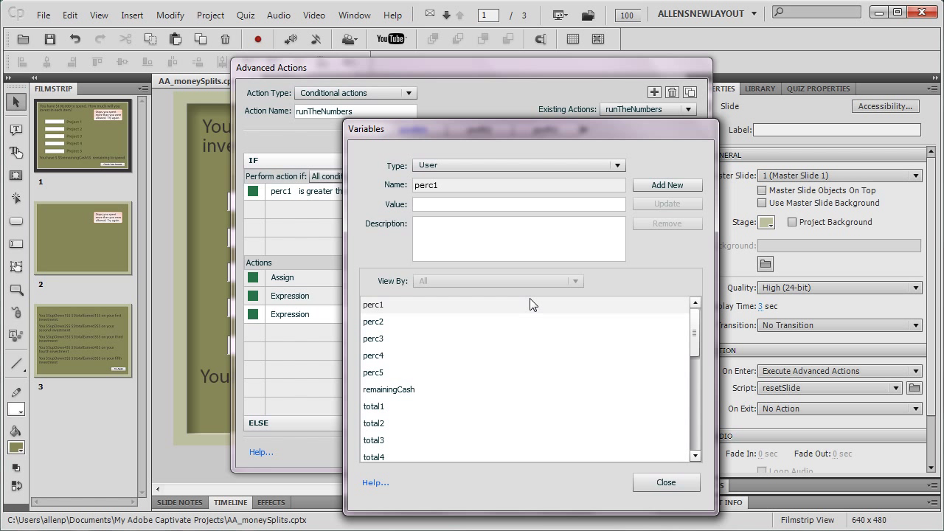
left_click(522, 168)
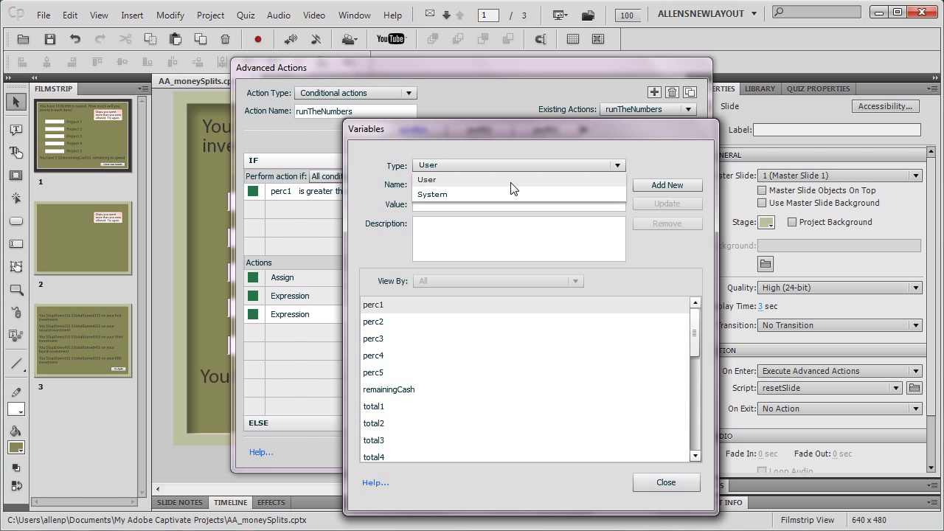
left_click(512, 182)
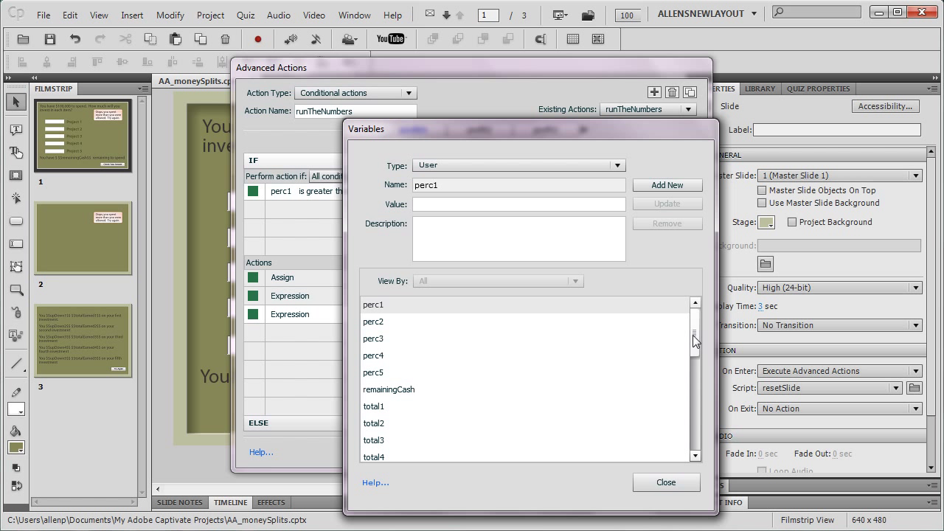
mouse_move(693, 336)
left_mouse_down()
mouse_move(698, 431)
mouse_move(695, 320)
left_mouse_up()
left_click_drag(695, 344, 695, 358)
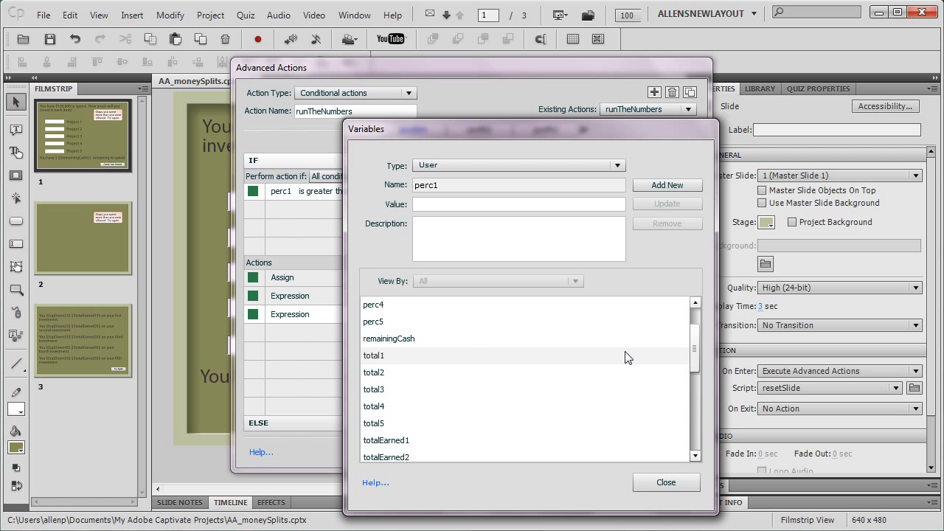
left_click_drag(691, 352, 692, 381)
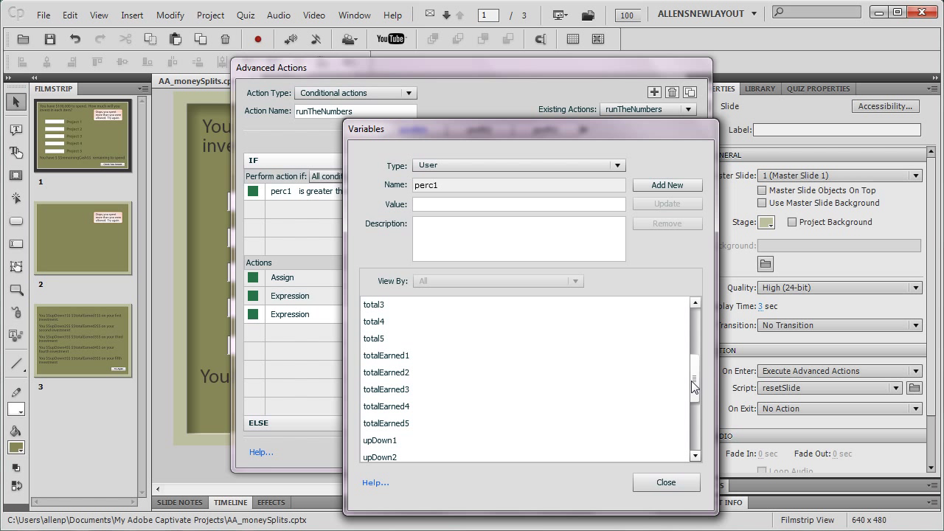
left_click_drag(694, 385, 703, 418)
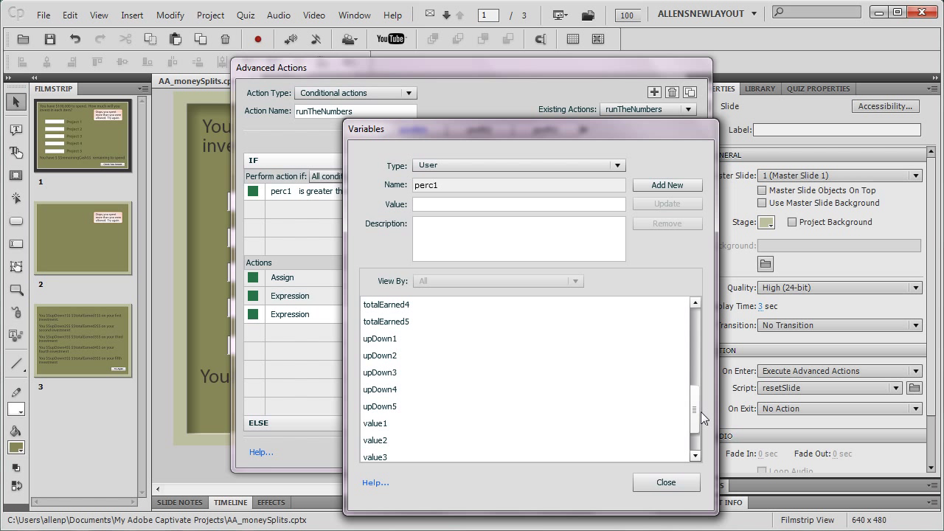
left_click_drag(695, 416, 696, 423)
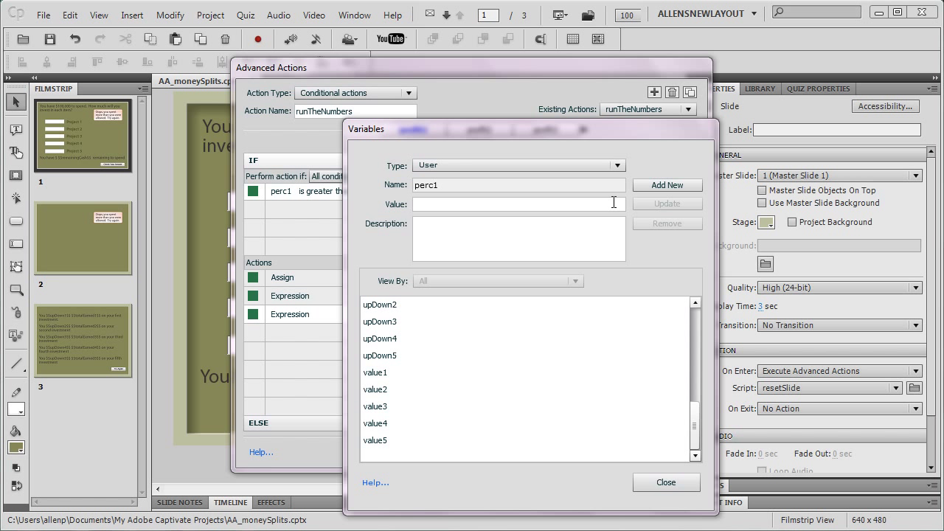
- Add and save a user variable named myStuff, then close the Variables dialog
left_click(684, 185)
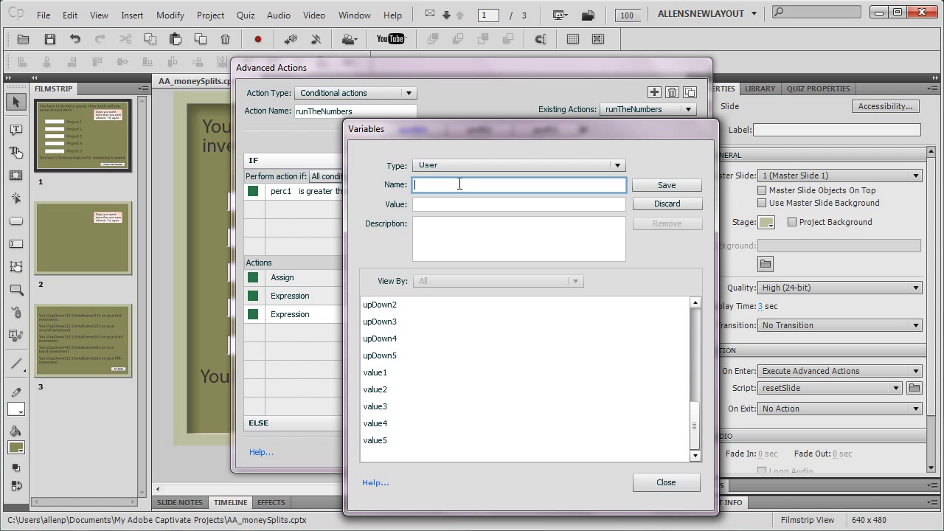
type("myStuff")
left_click(683, 187)
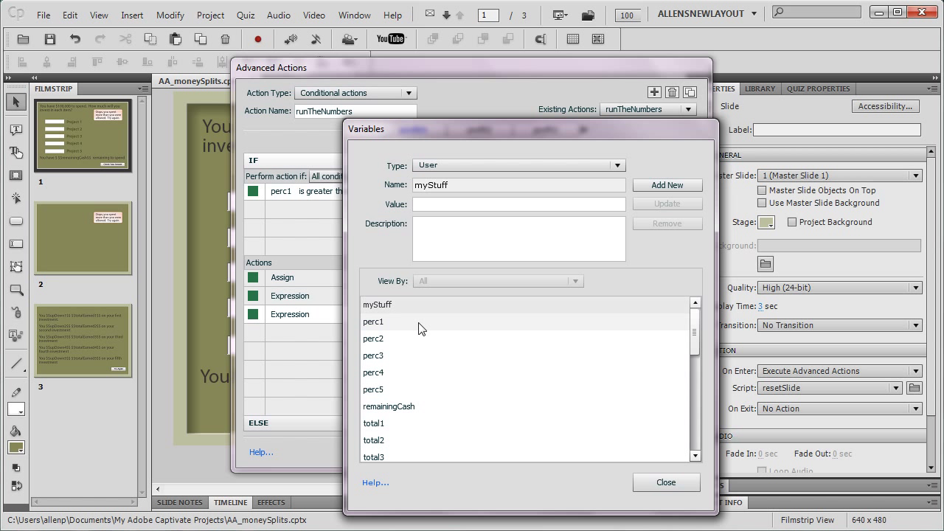
left_click(659, 496)
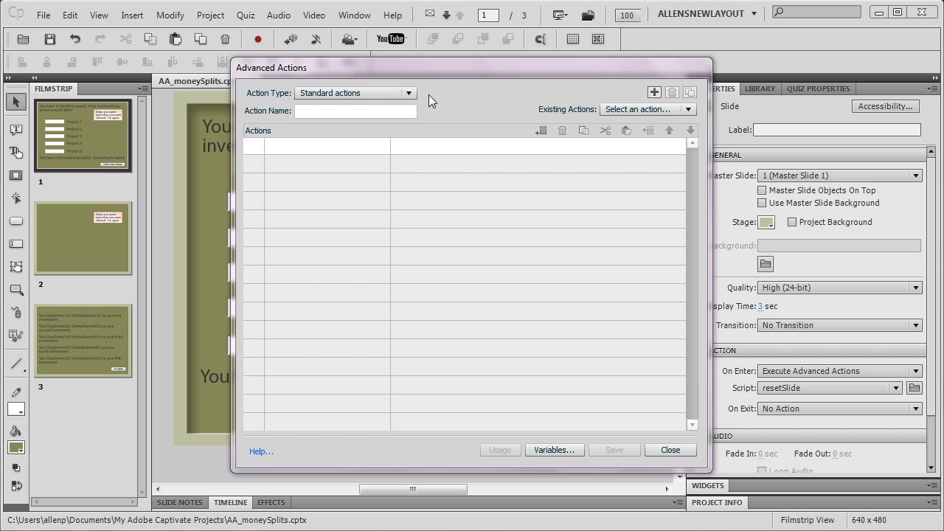
- Load resetSlide from Existing Actions to view its remainingCash, value and perc assignments
left_click(666, 111)
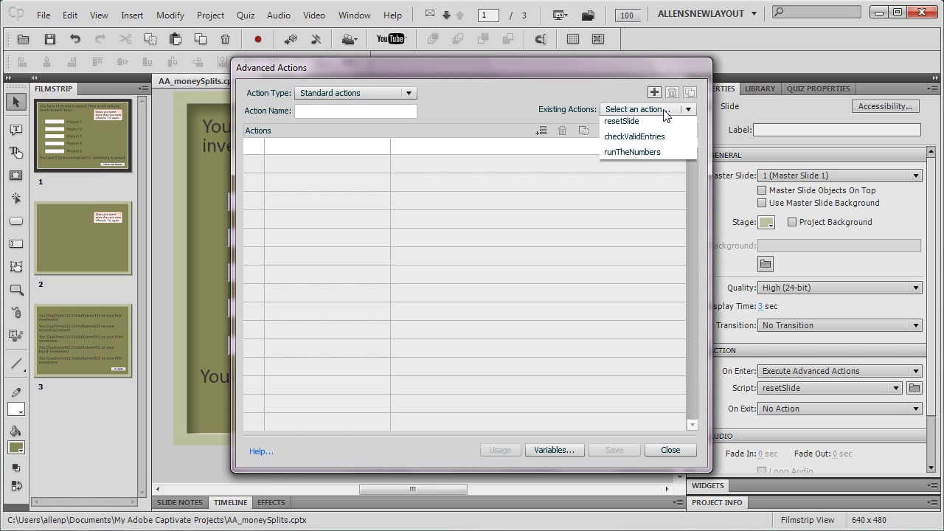
left_click(628, 126)
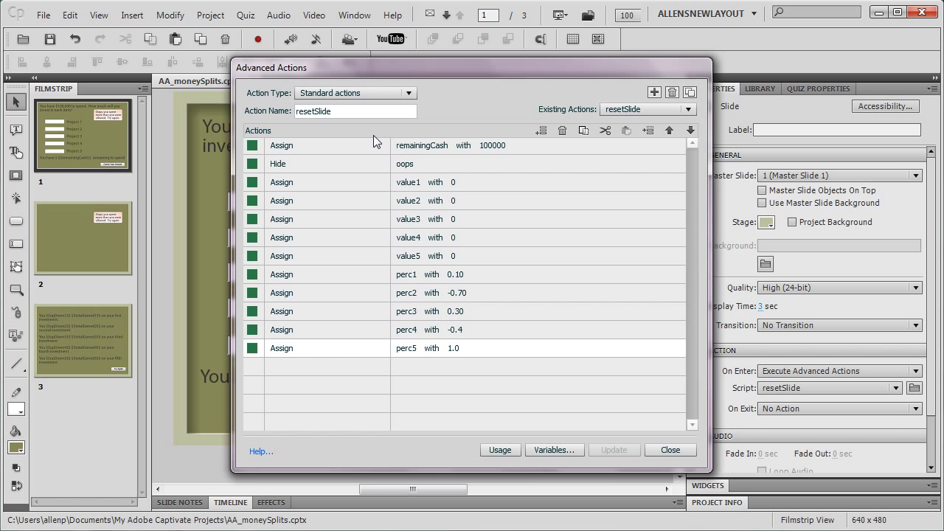
left_click(291, 368)
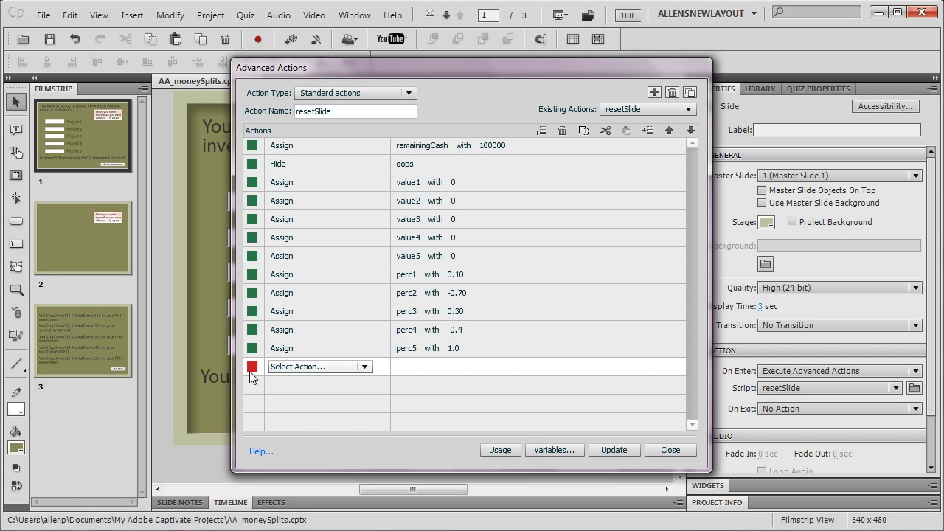
left_click(363, 368)
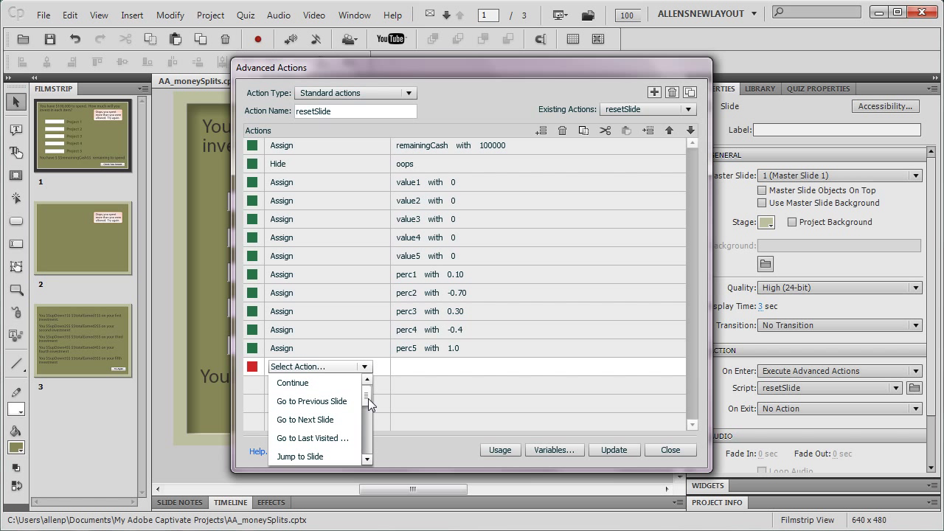
left_click_drag(368, 399, 367, 432)
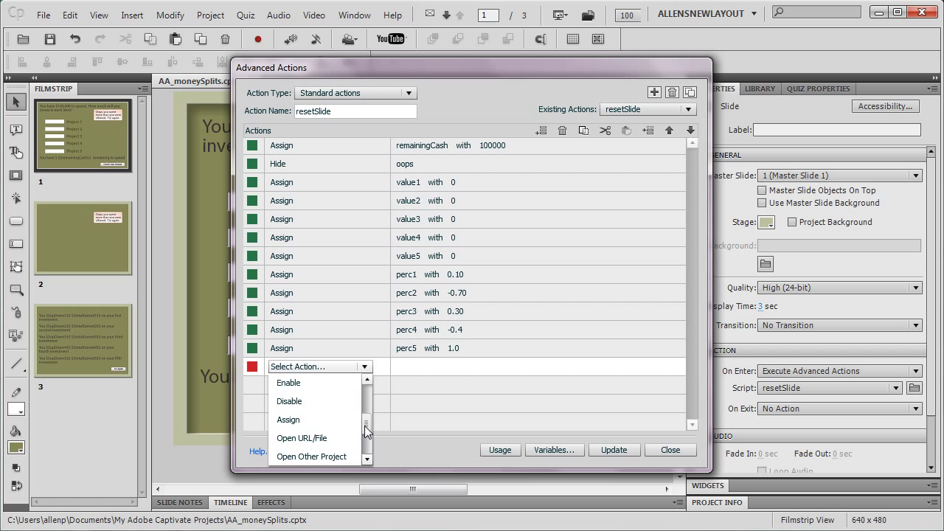
left_click(290, 420)
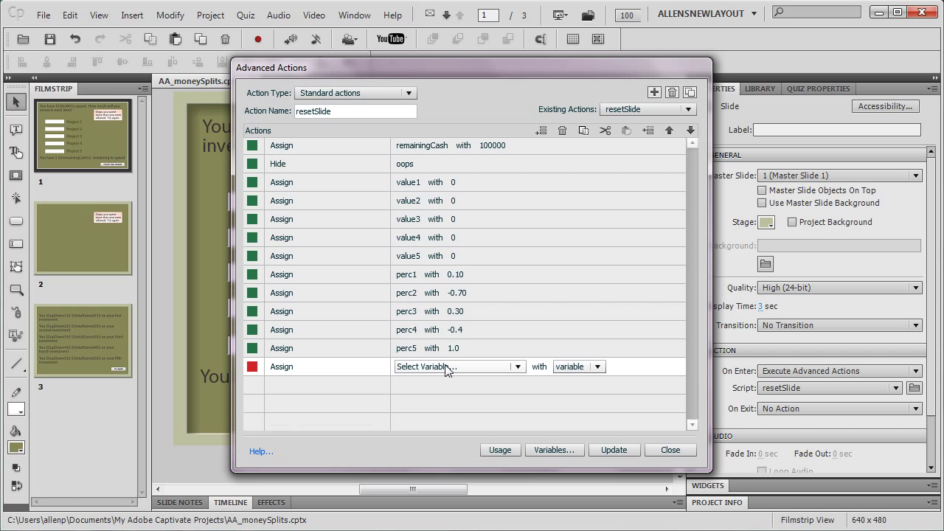
left_click(519, 368)
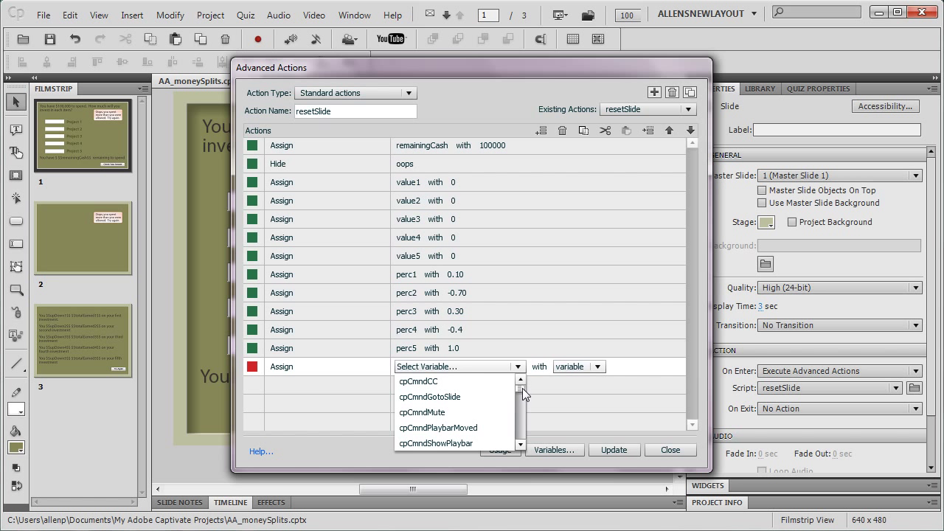
left_click_drag(523, 388, 525, 411)
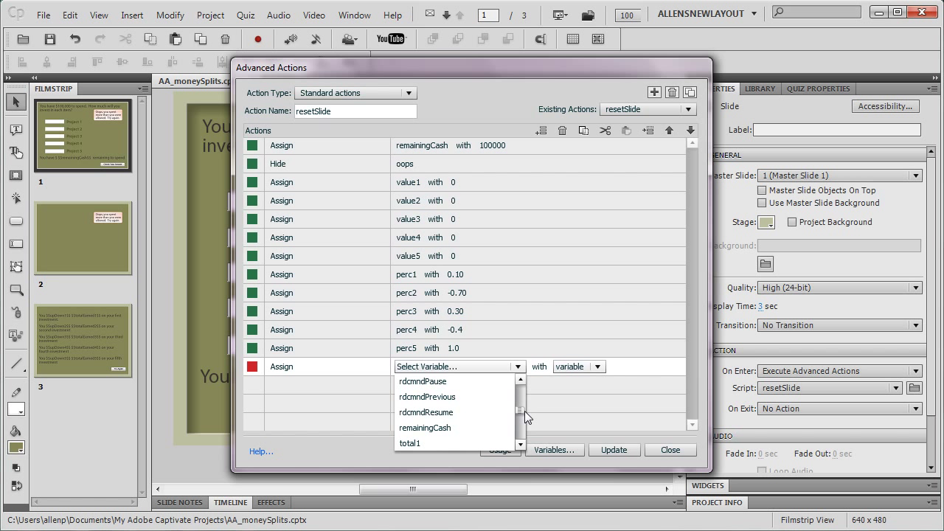
left_click(433, 428)
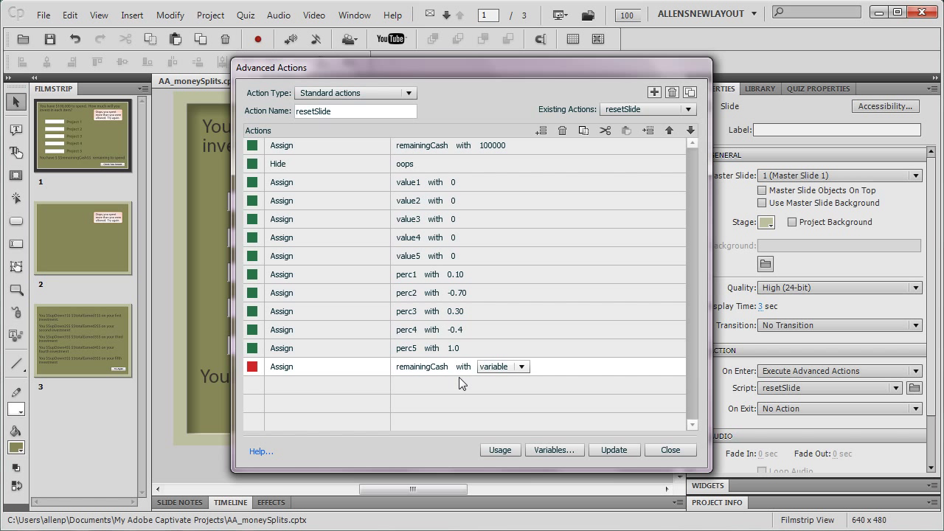
left_click(521, 367)
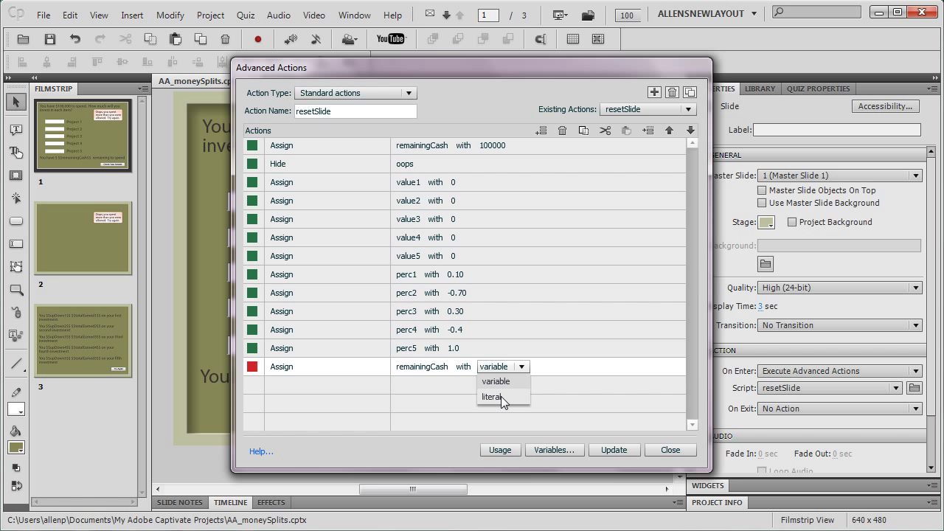
left_click(502, 397)
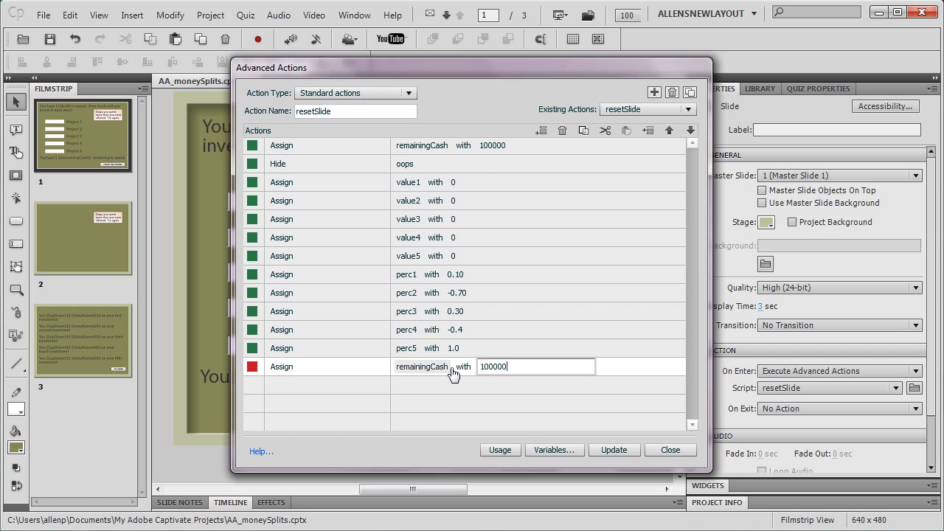
left_click(568, 389)
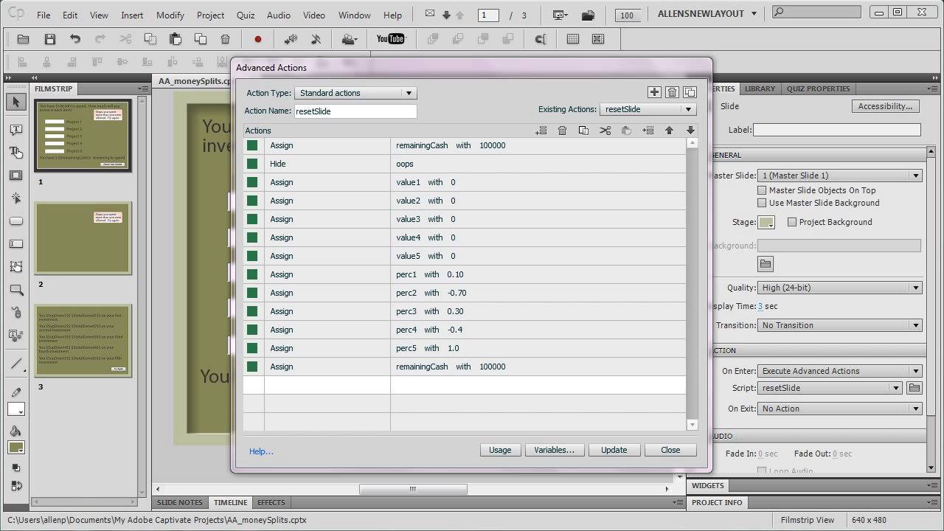
key("Delete")
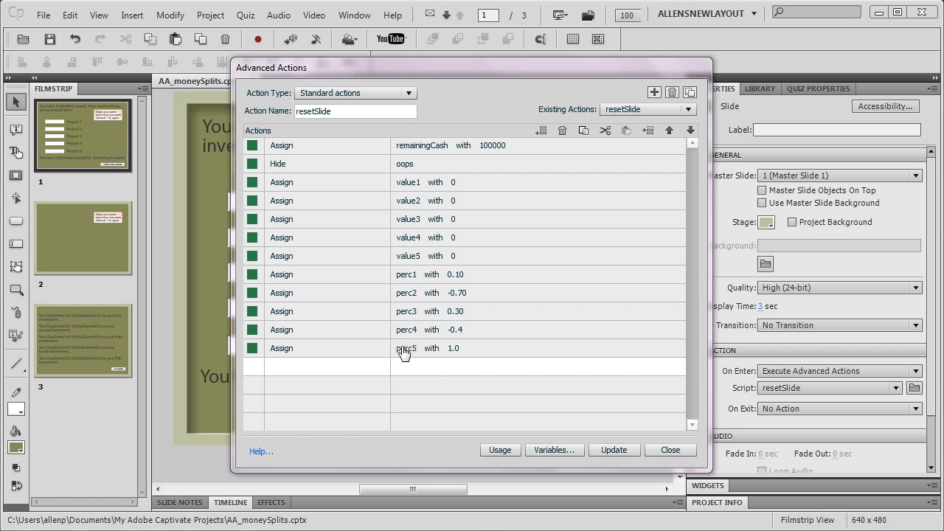
- Switch Action Type to Conditional actions, confirm the warning, and load checkValidEntries
left_click(408, 93)
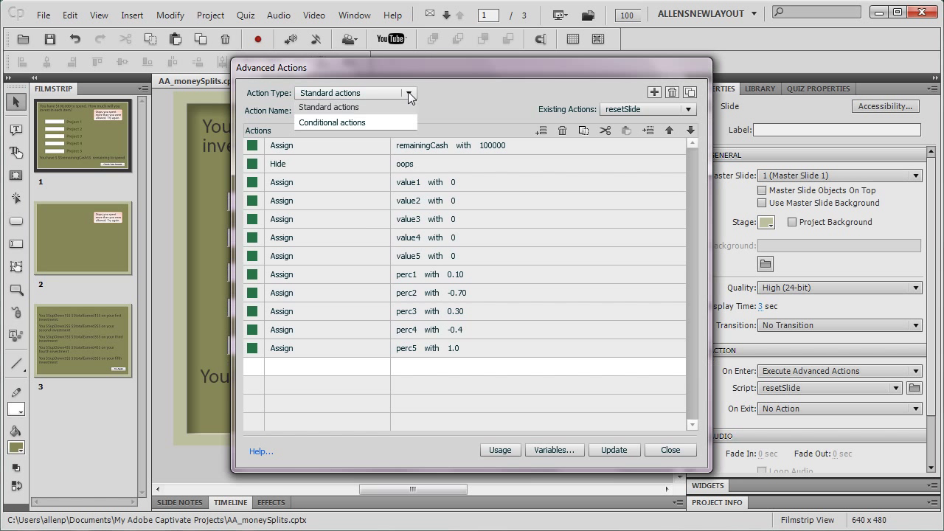
left_click(377, 123)
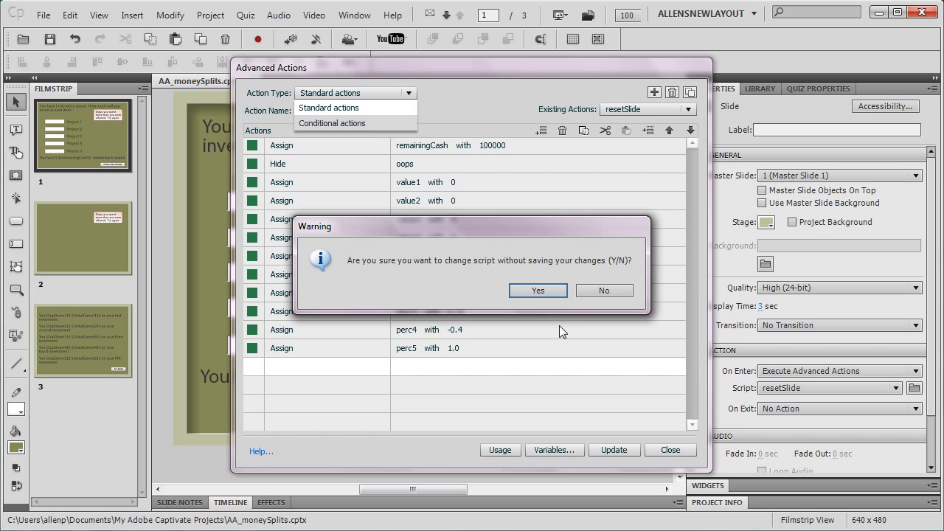
left_click(538, 291)
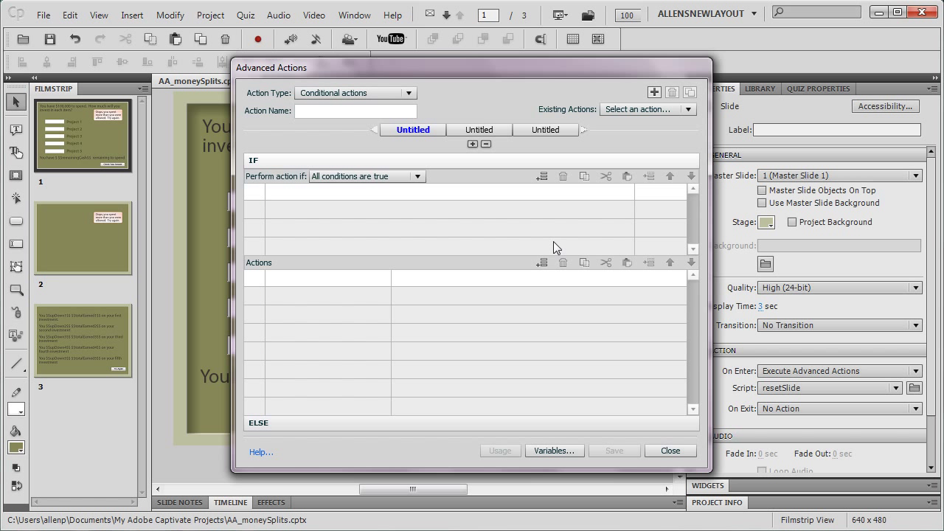
left_click(651, 108)
left_click(634, 132)
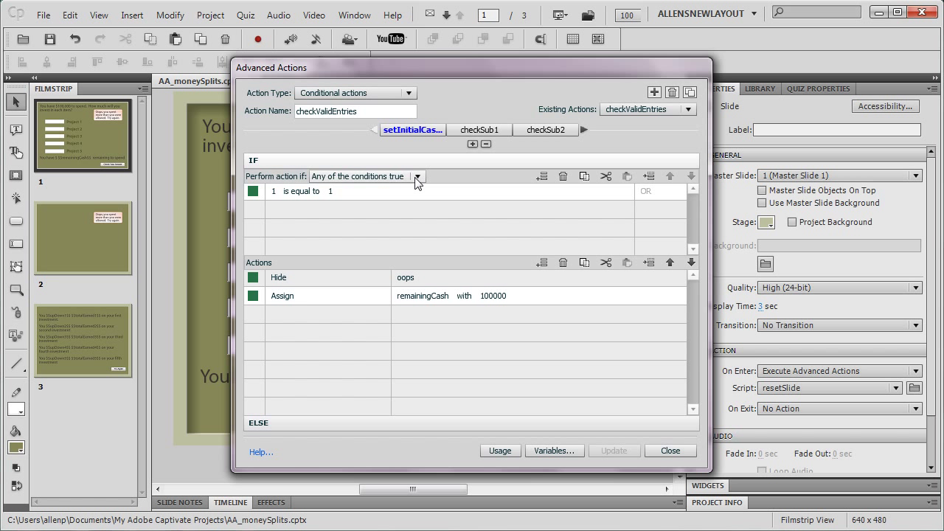
- Show the checkSub1 decision that subtracts value1 from remainingCash when cash suffices
left_click(482, 132)
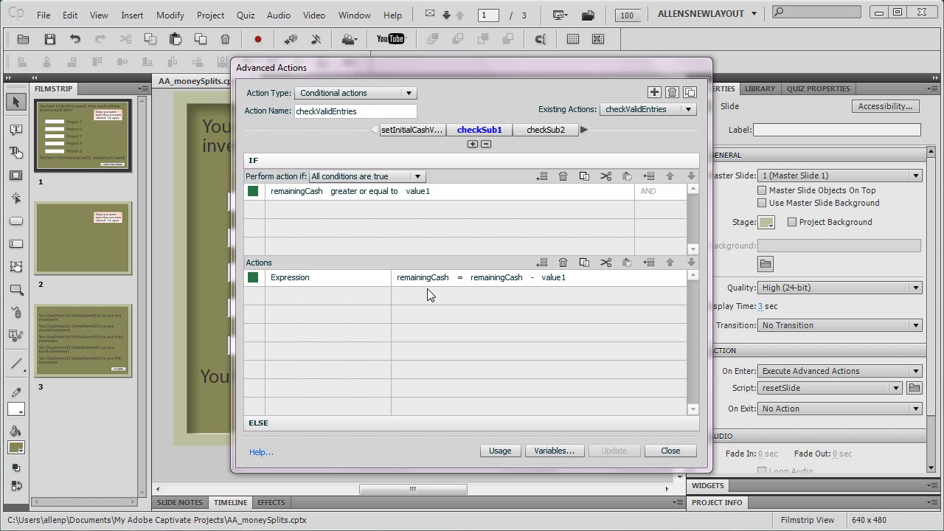
- Expand checkSub1's ELSE branch to show oops, deduct value1 from remainingCash, and jump to Slide 2
left_click(278, 423)
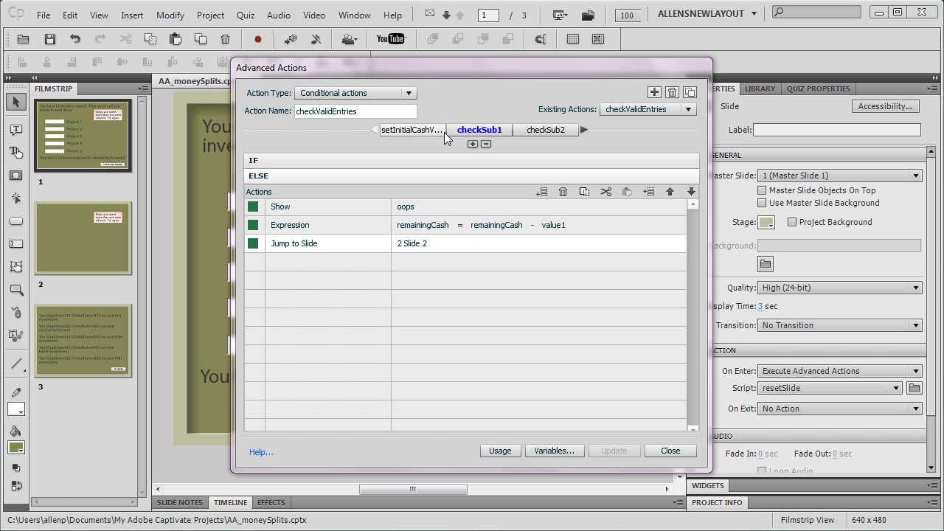
- Step through the checkSub2 to checkSub5 decisions of checkValidEntries, then close Advanced Actions
left_click(535, 129)
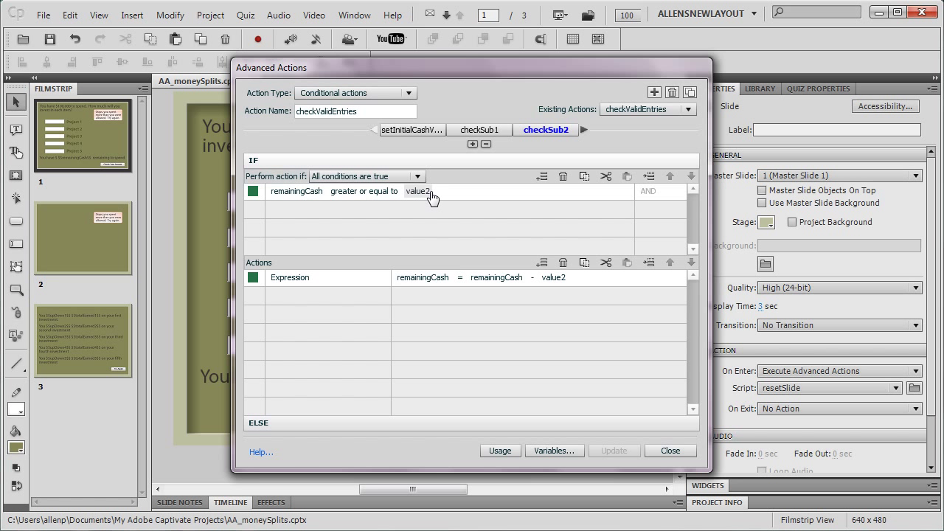
left_click(583, 129)
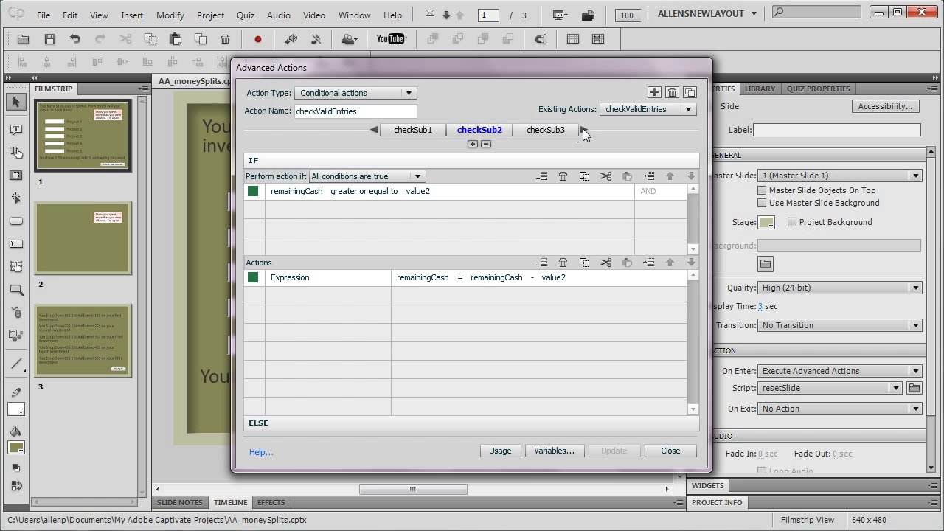
left_click(528, 130)
left_click(586, 129)
left_click(546, 130)
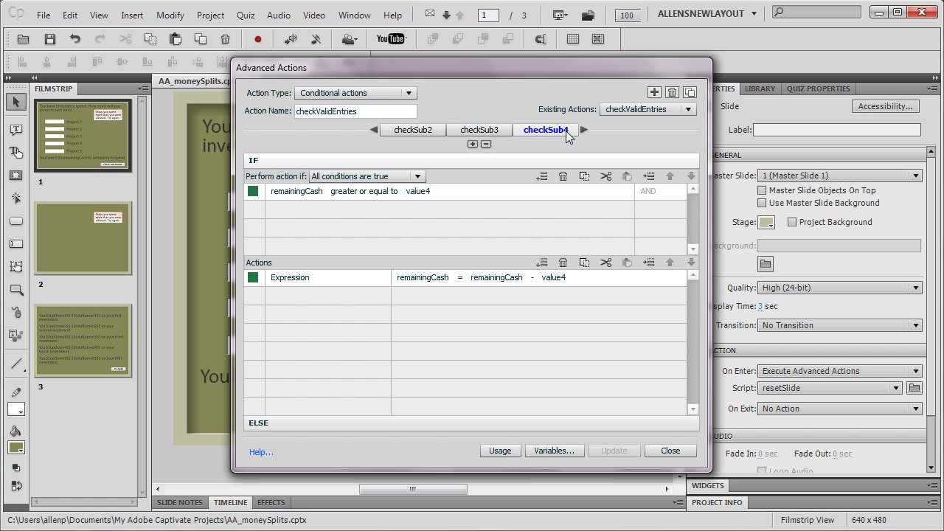
left_click(583, 129)
left_click(563, 131)
left_click(670, 452)
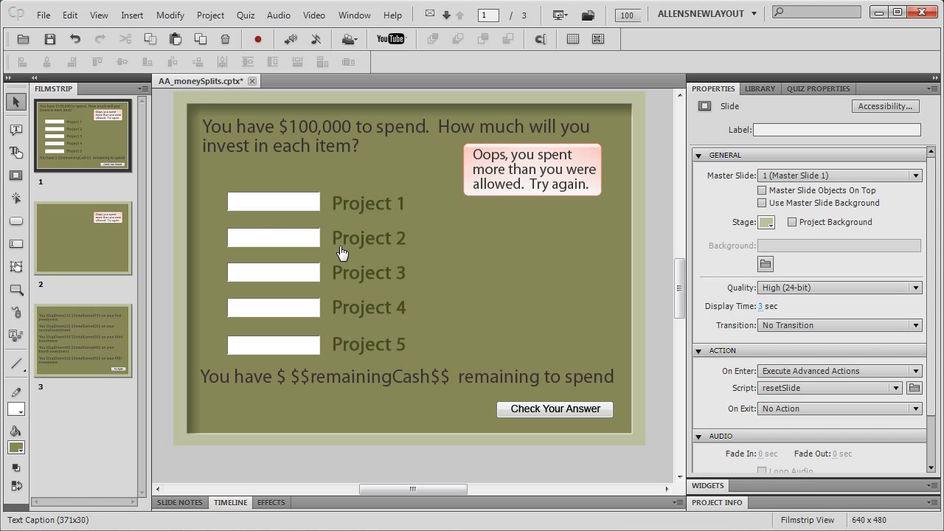
- Select the Project 1 entry box to see variable value1 and On Focus Lost checkValidEntries
left_click(273, 204)
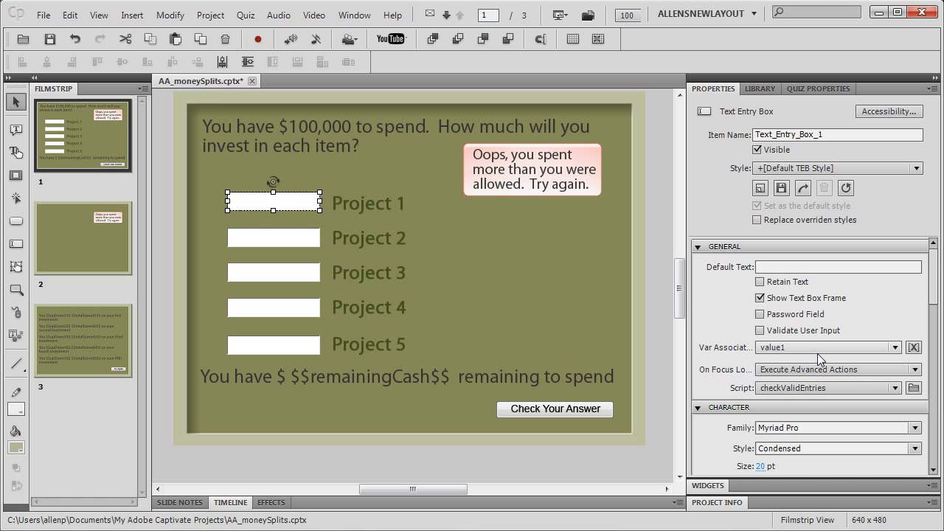
left_click(896, 348)
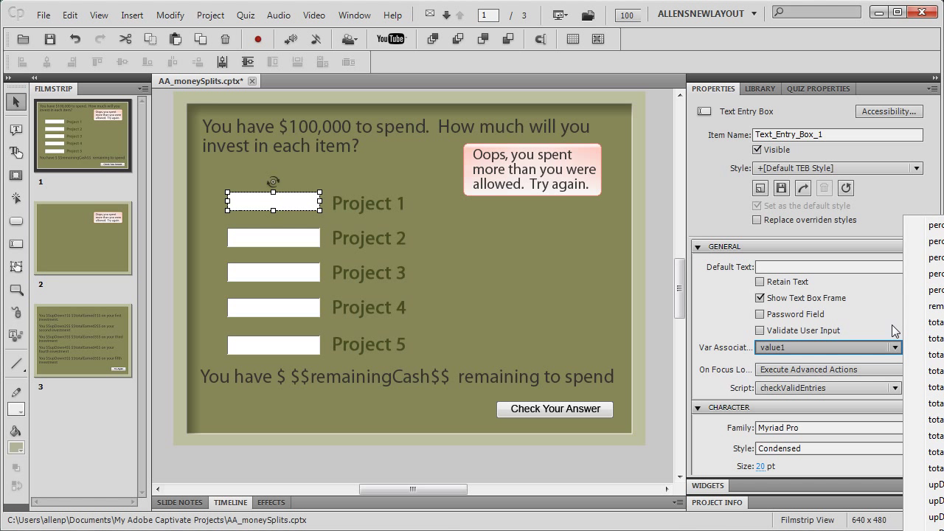
left_click(892, 324)
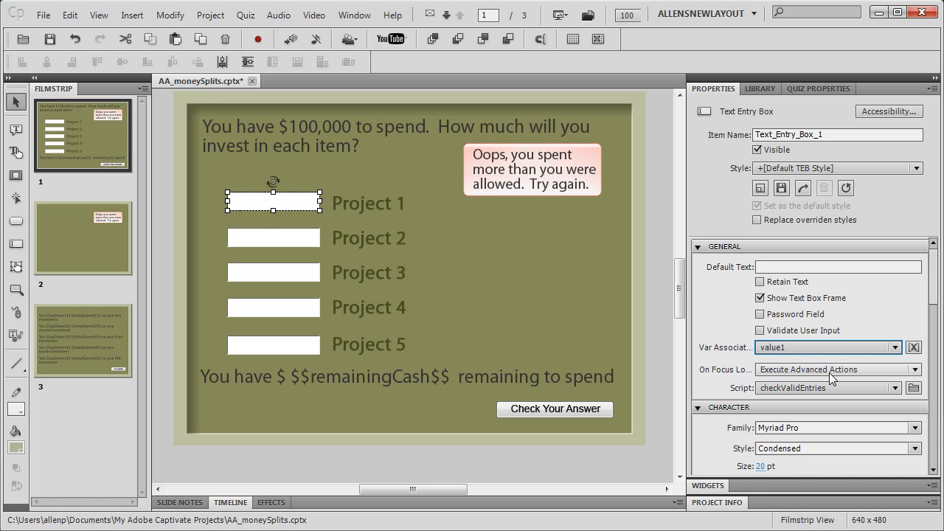
left_click(915, 370)
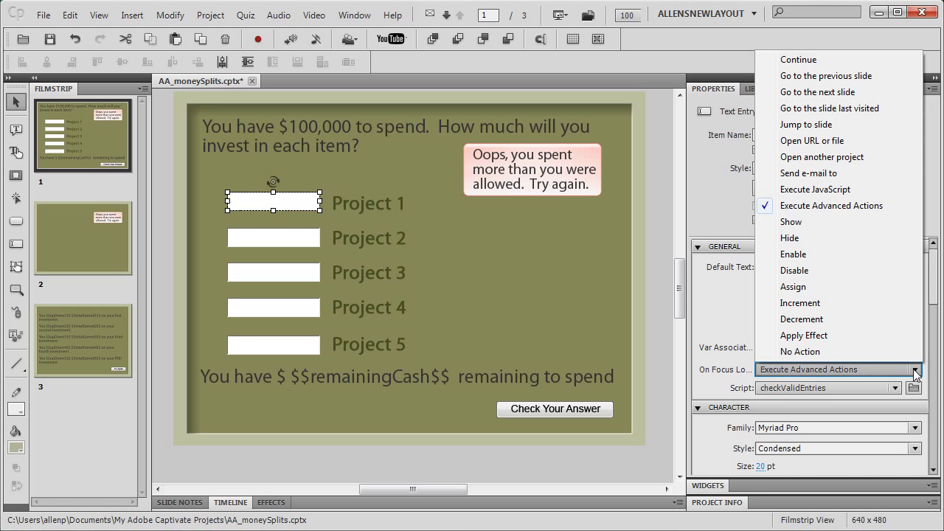
left_click(866, 206)
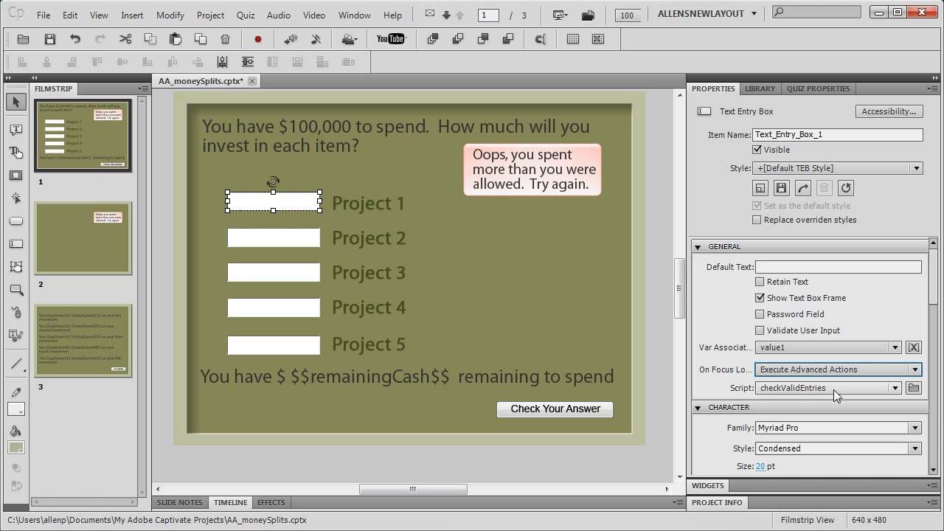
left_click(288, 248)
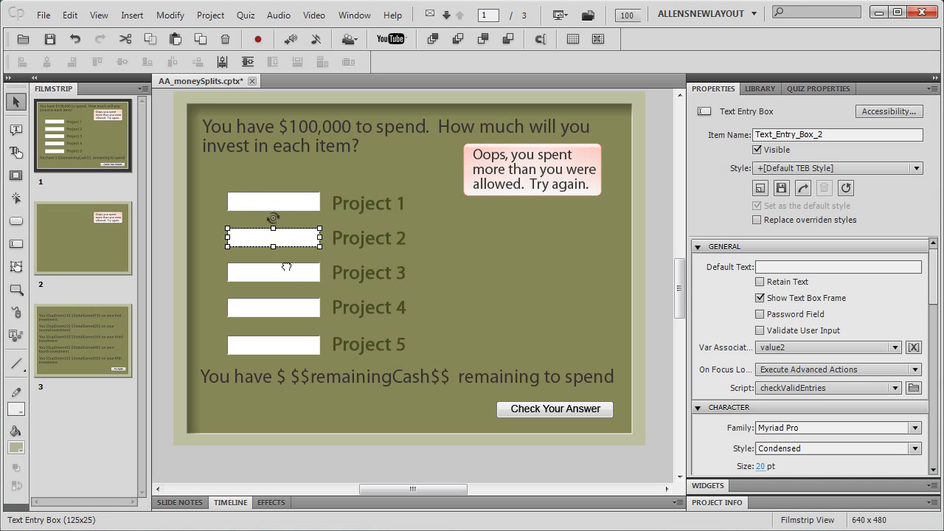
left_click(287, 267)
left_click(289, 207)
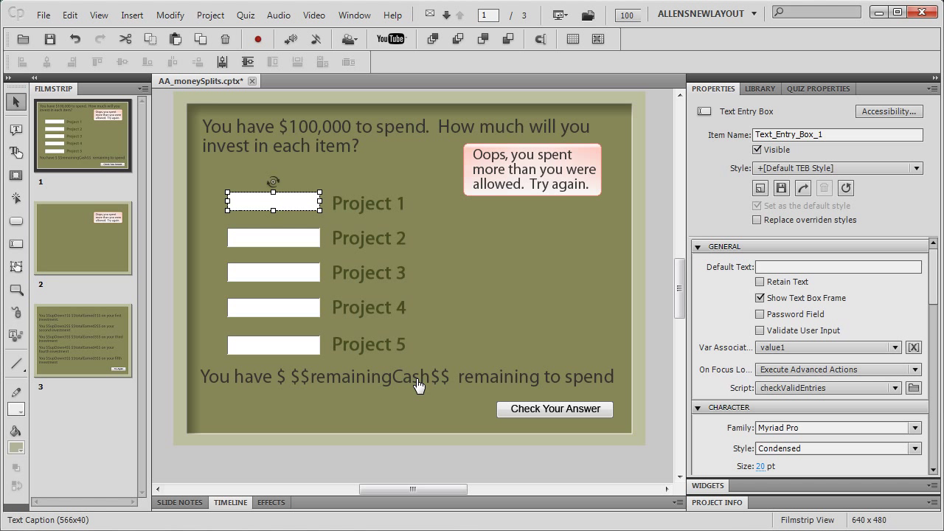
- Delete $$remainingCash$$ from the bottom caption, leaving 'You have $ remaining to spend'
left_click(349, 388)
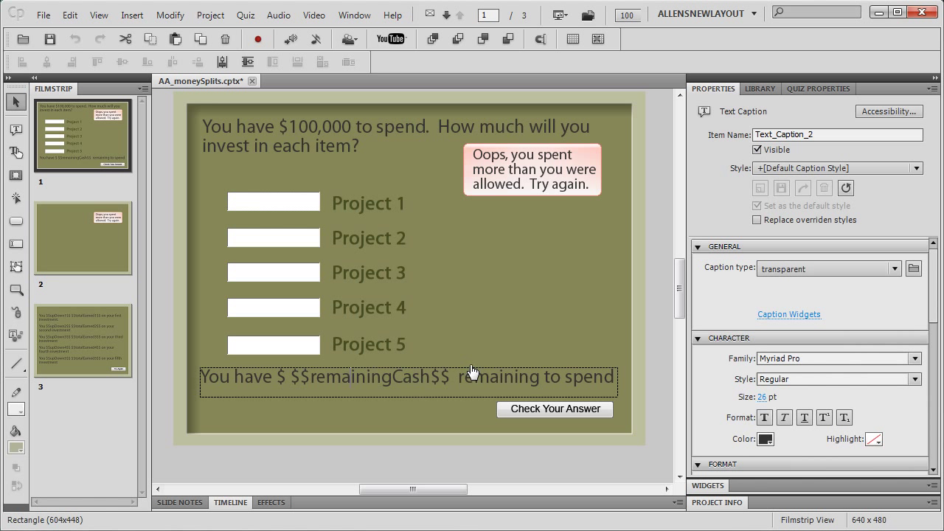
left_click_drag(450, 377, 290, 377)
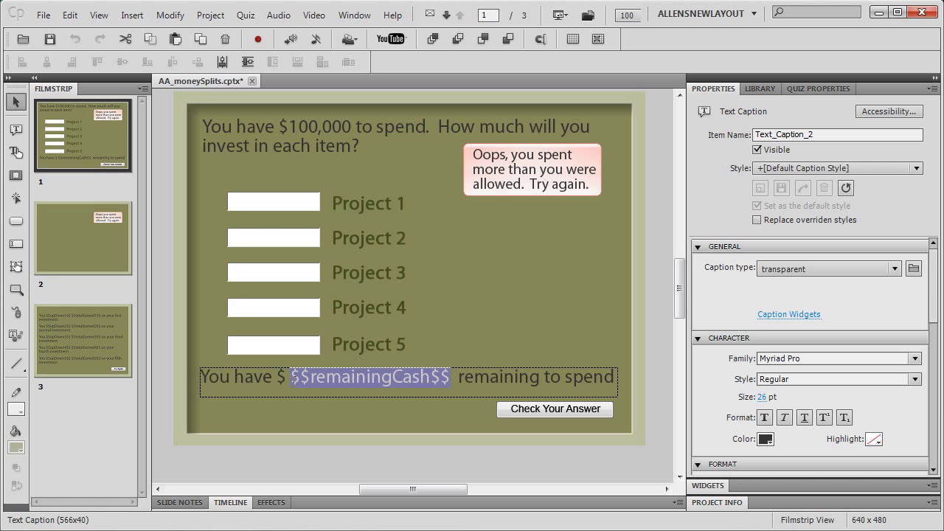
key("Delete")
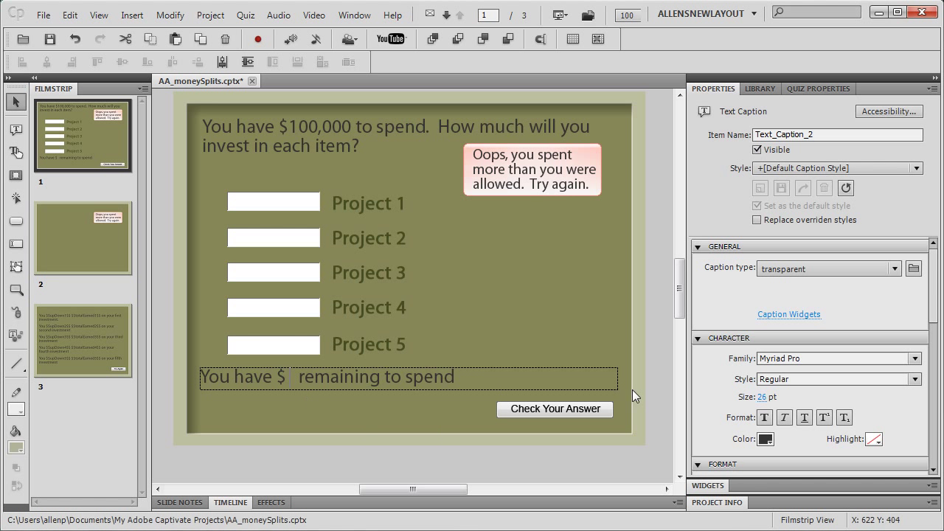
left_click_drag(934, 278, 934, 359)
scroll(906, 335, "down", 2)
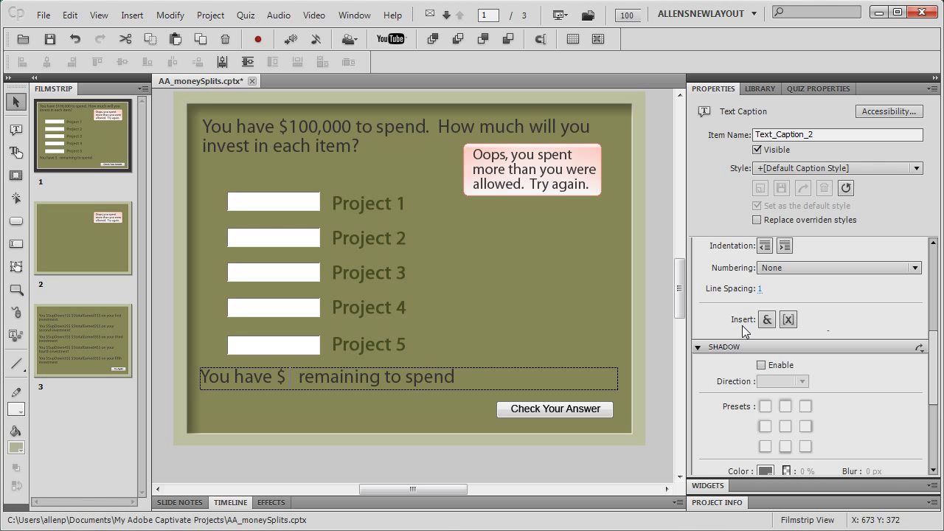
- Insert the remainingCash variable into the caption after 'You have $'
left_click(790, 321)
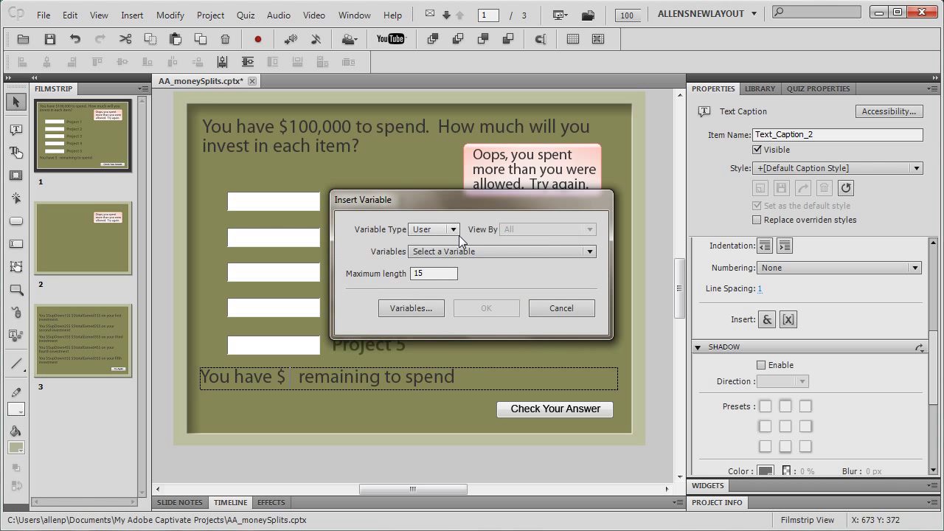
left_click(589, 252)
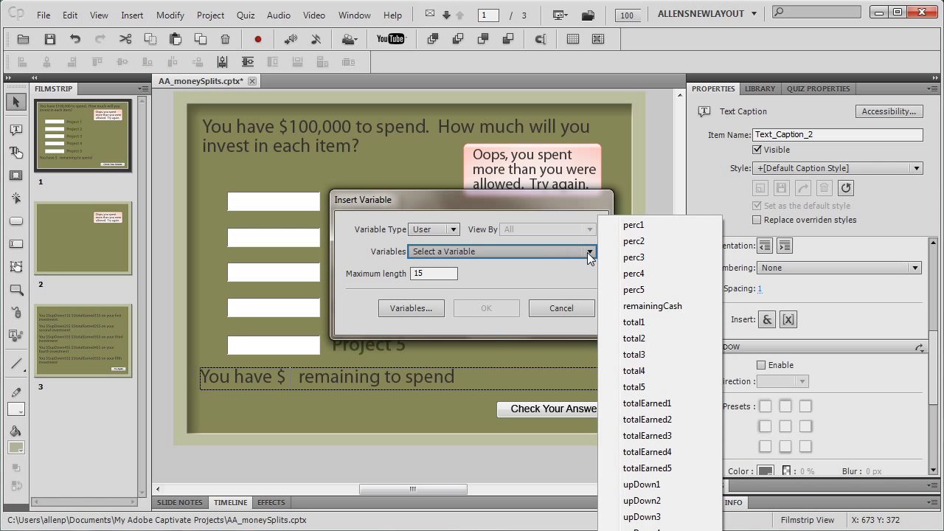
left_click(652, 306)
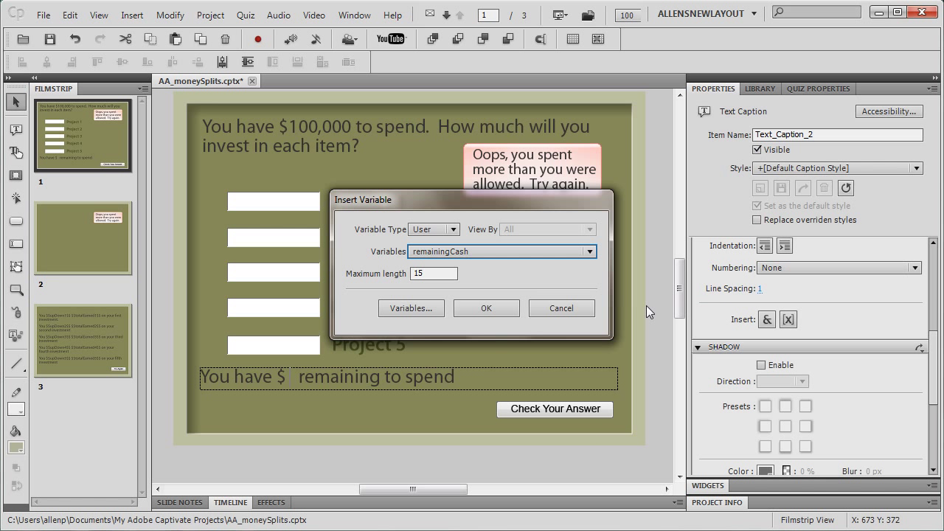
left_click(472, 309)
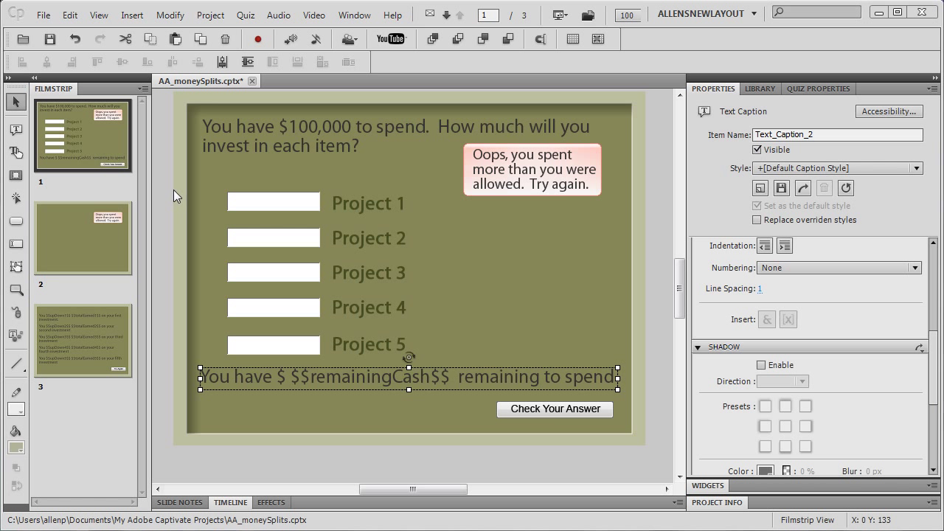
- Inspect slide 1's On Enter resetSlide advanced action, then close the Advanced Actions editor
left_click(645, 274)
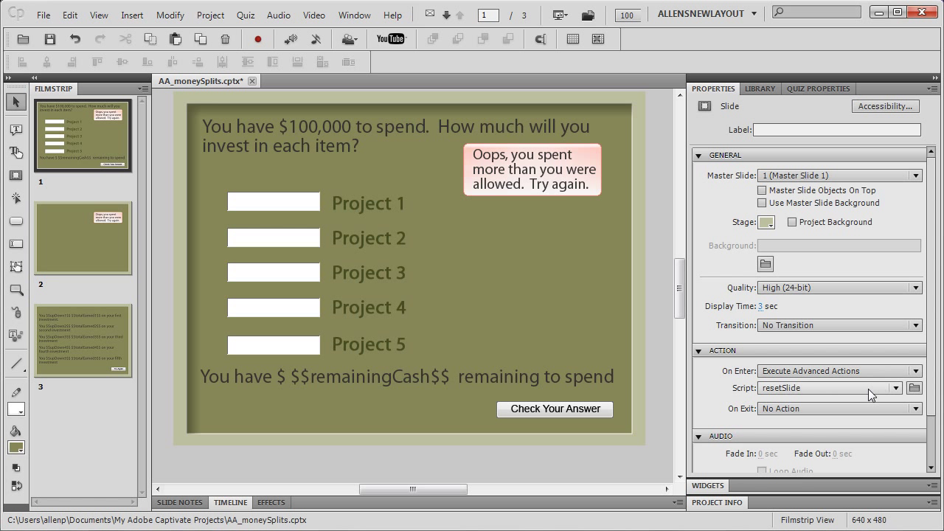
left_click(915, 388)
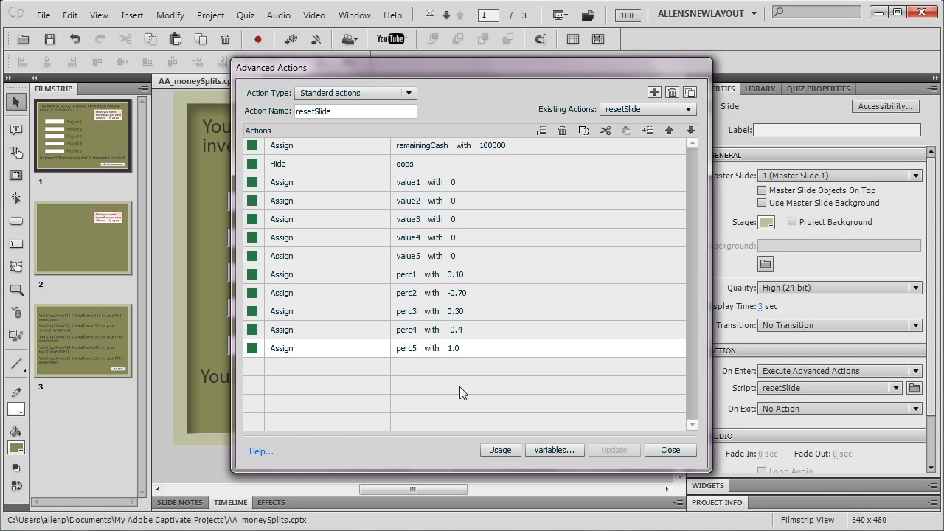
left_click(688, 452)
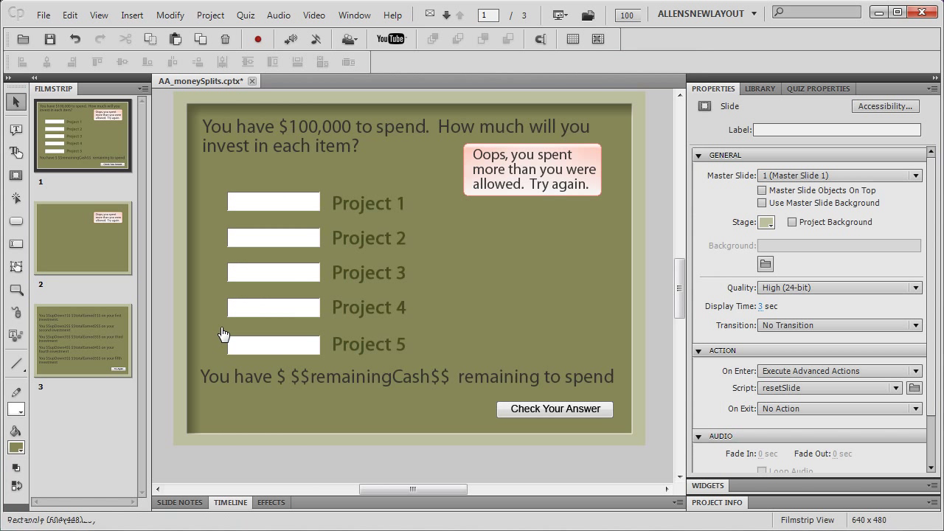
left_click(98, 337)
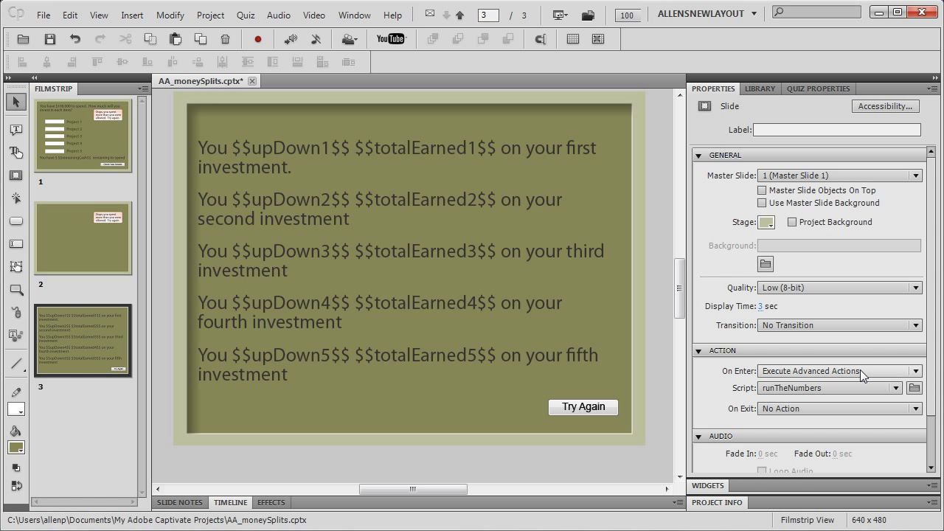
left_click(916, 389)
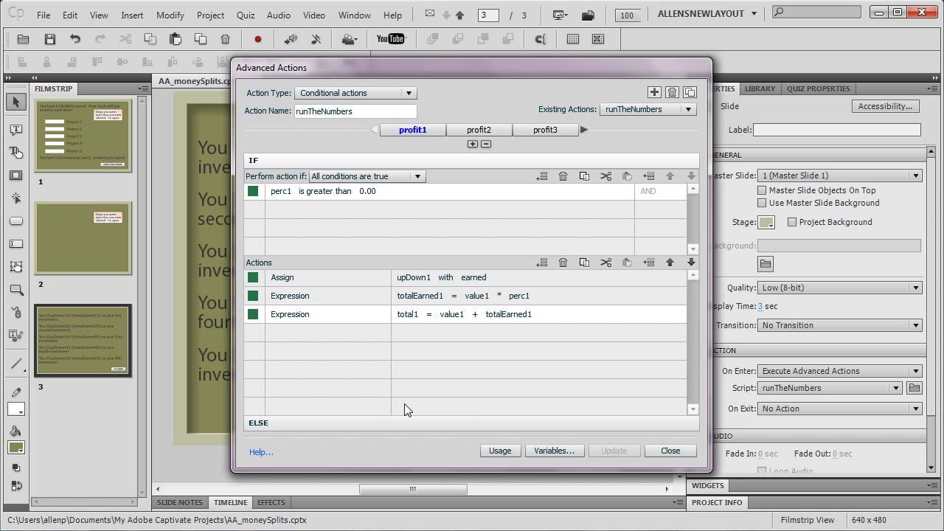
left_click(349, 426)
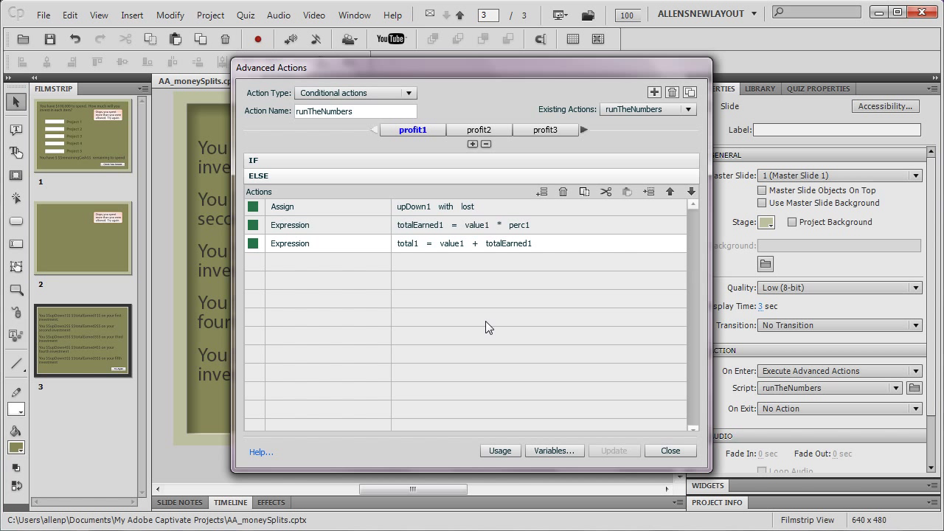
left_click(671, 450)
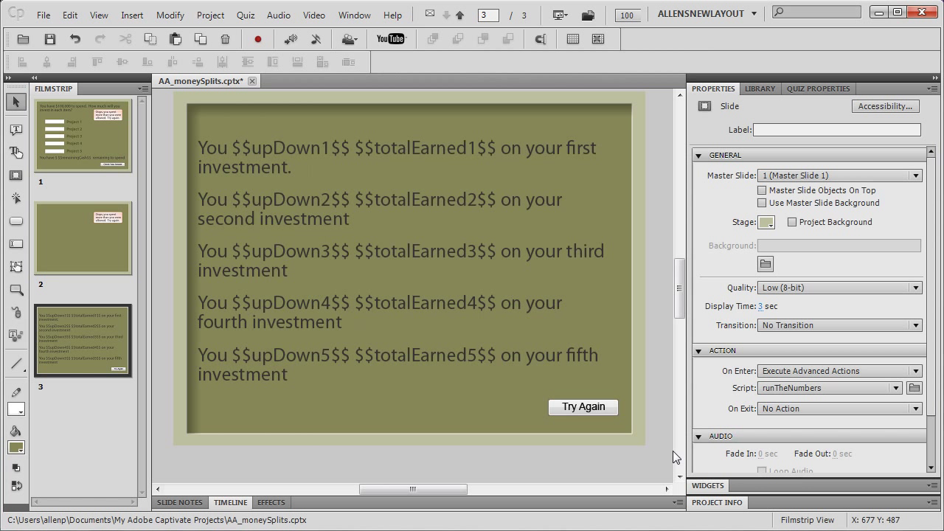